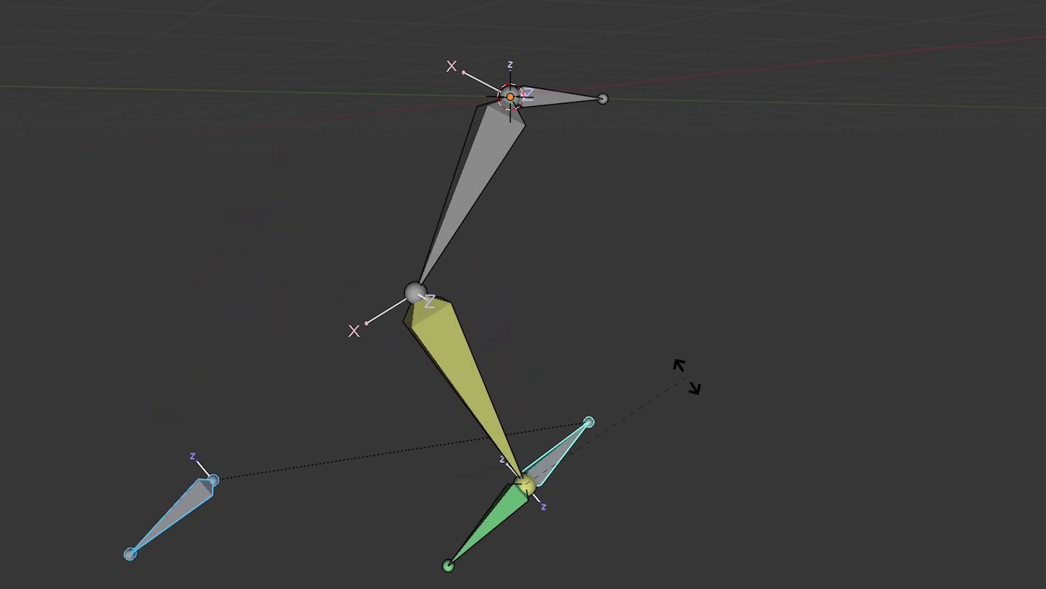
# Confirm the foot controller and pole bone rotation in the finished leg-rig preview
pyautogui.click(688, 488)
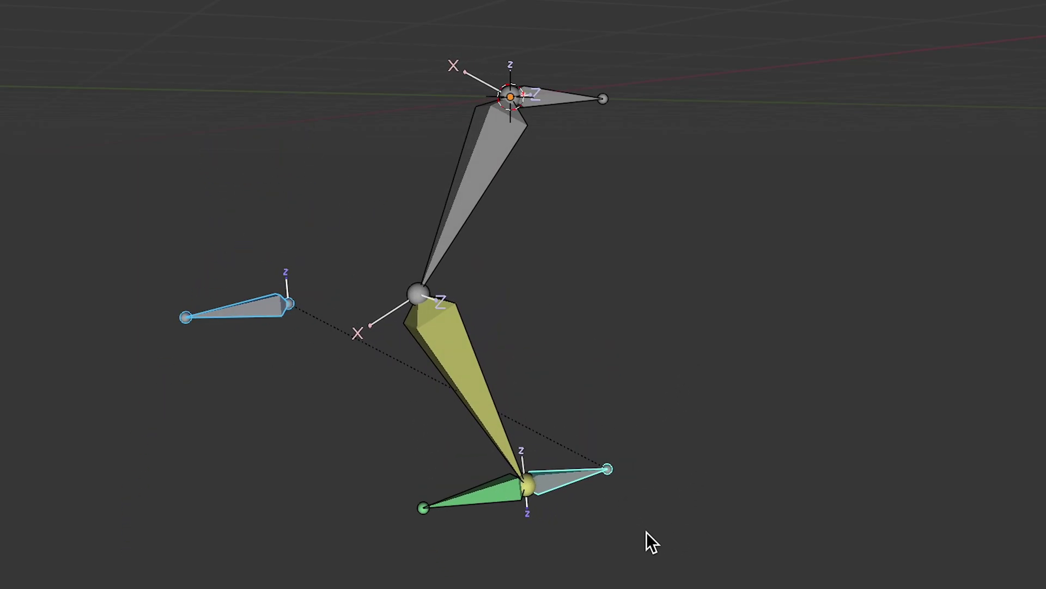
# Add a single-bone armature to the empty scene
pyautogui.press('r')
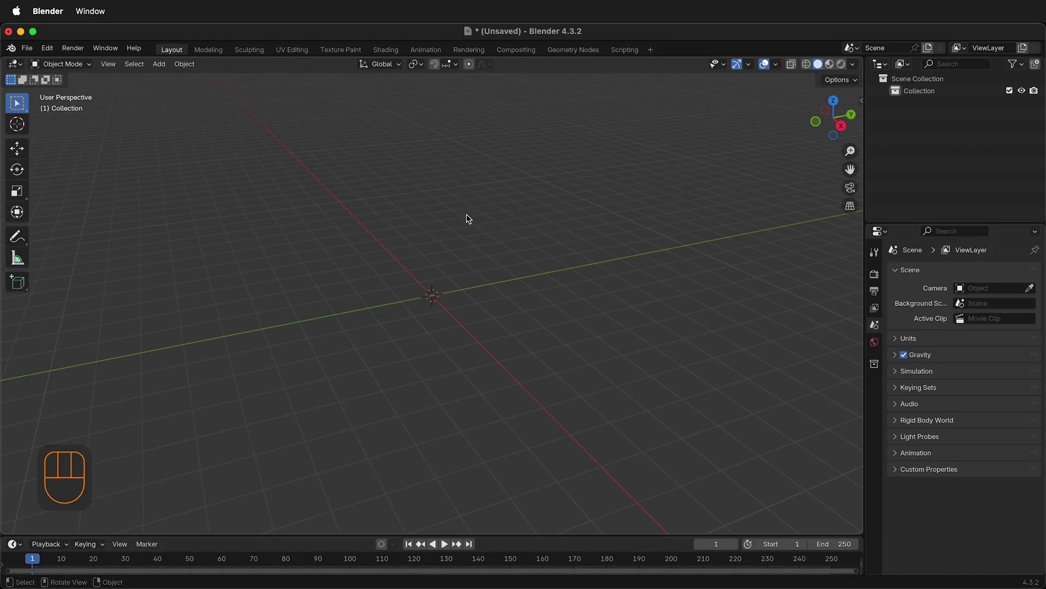
pyautogui.hotkey('shift', 'a')
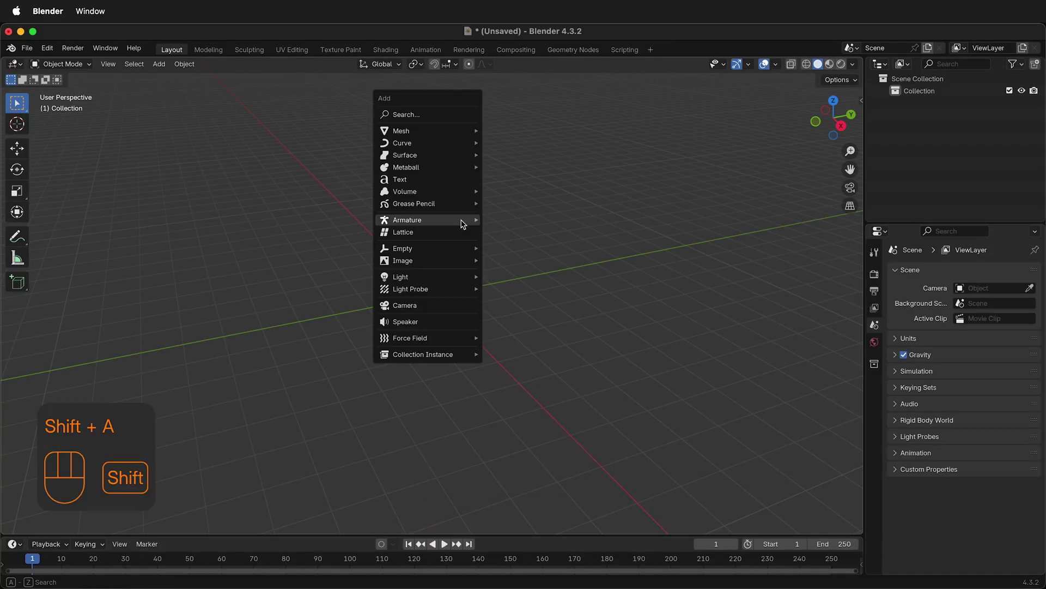
pyautogui.moveTo(467, 219)
pyautogui.click(515, 220)
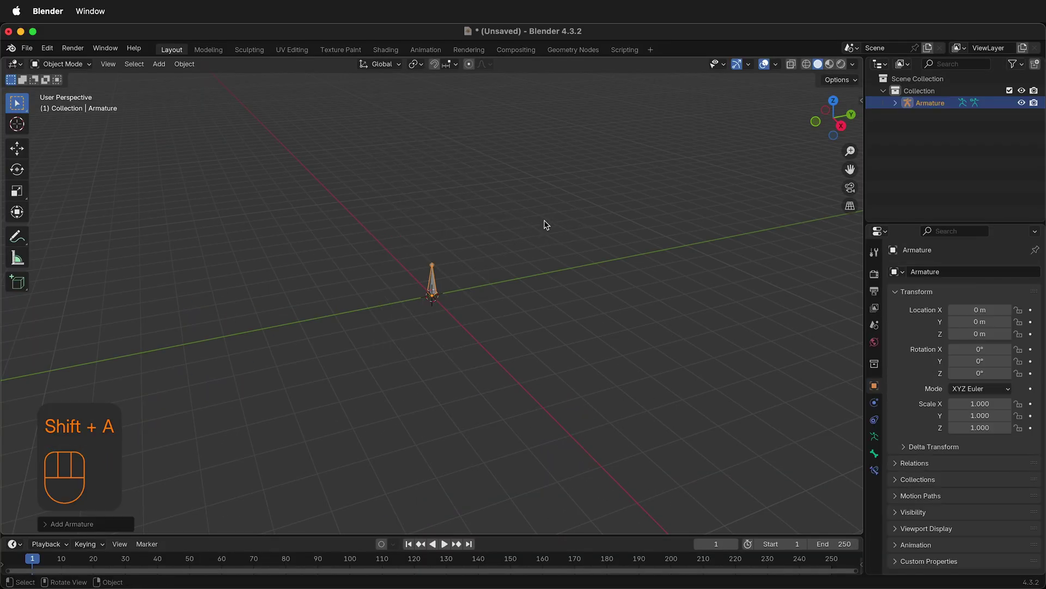
# In Right Ortho view, rotate the bone 90° in Edit Mode so it lies horizontal
pyautogui.click(840, 126)
pyautogui.scroll(7, 517, 199)
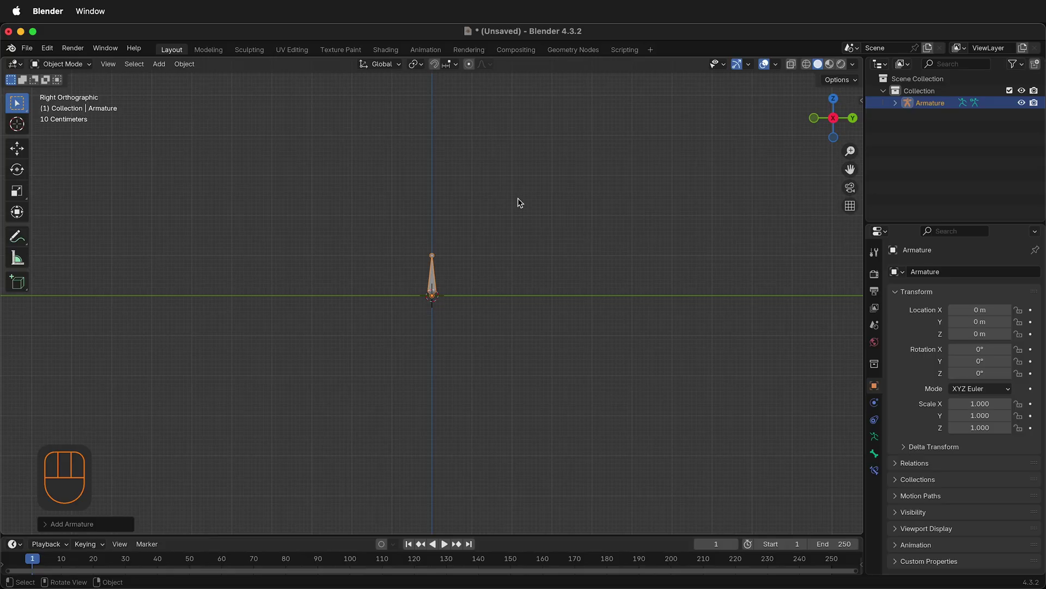
pyautogui.scroll(-3, 591, 173)
pyautogui.press('Tab')
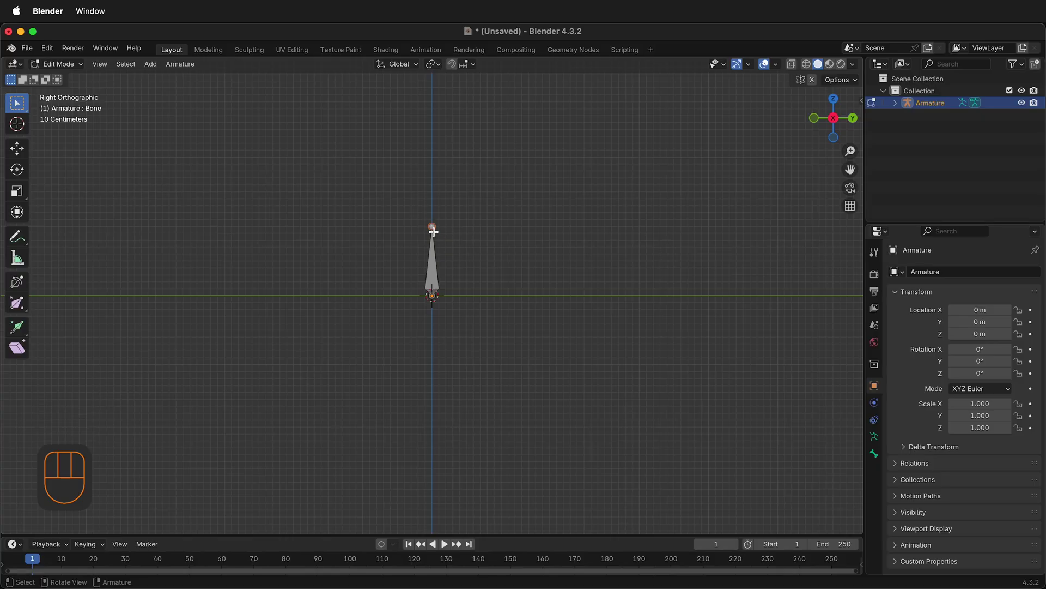
pyautogui.press('r')
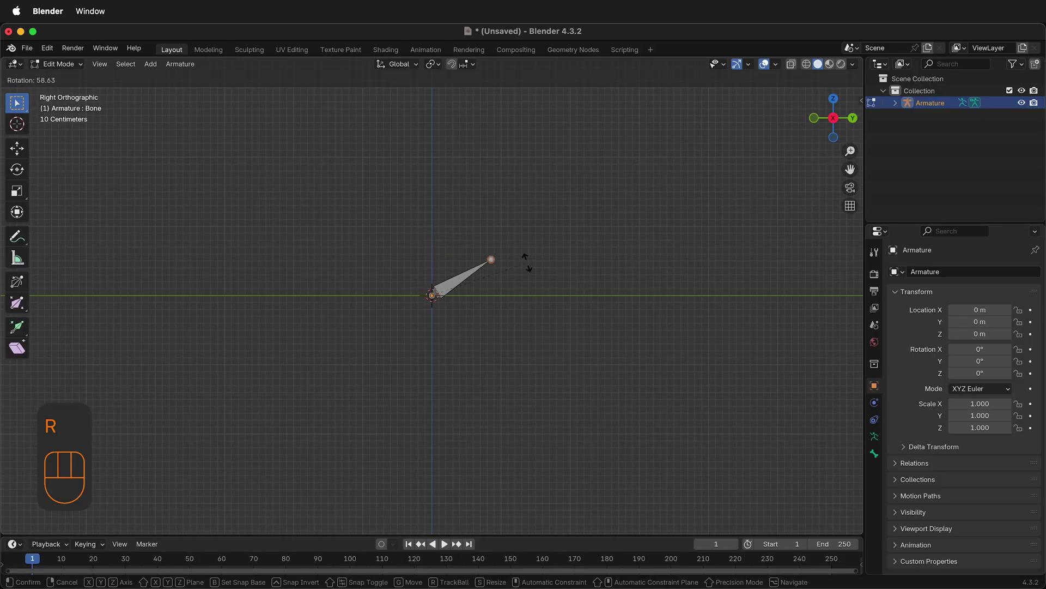
pyautogui.press('ctrl')
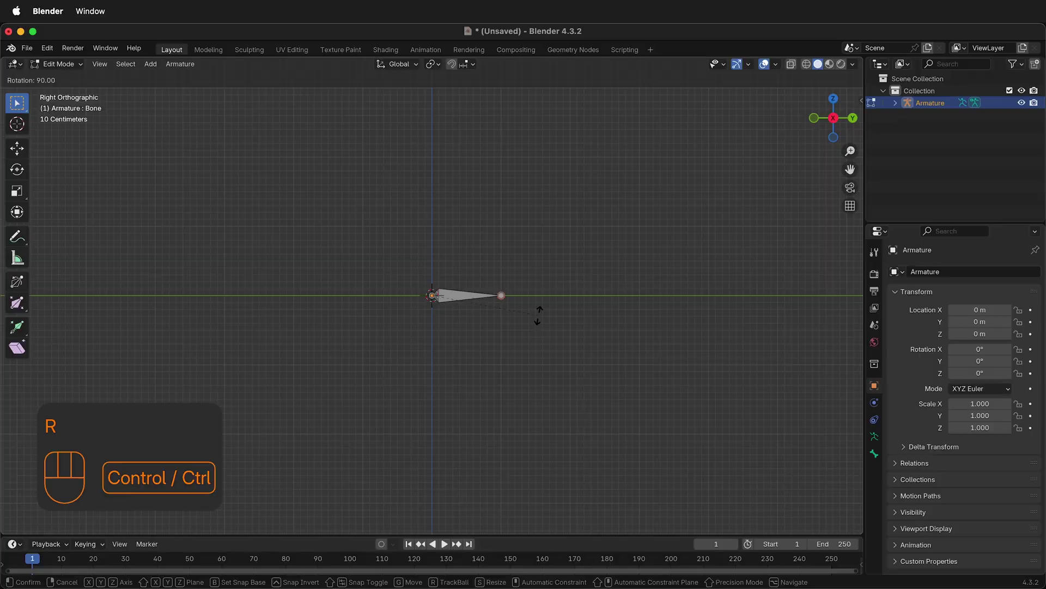
pyautogui.click(497, 309)
# Extrude the thigh, shin and foot bones down from the root joint
pyautogui.click(433, 305)
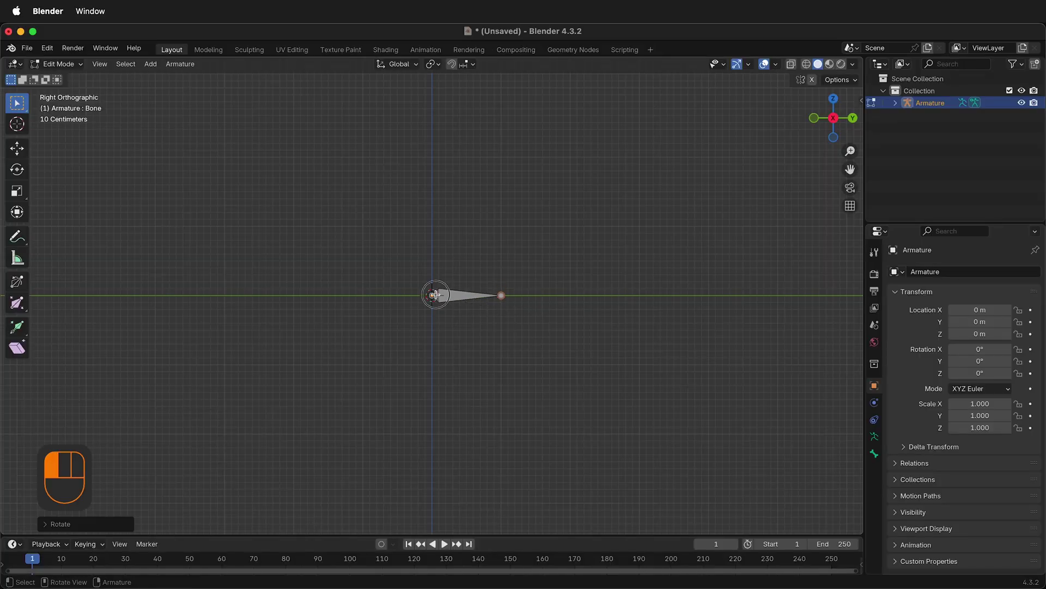
pyautogui.press('e')
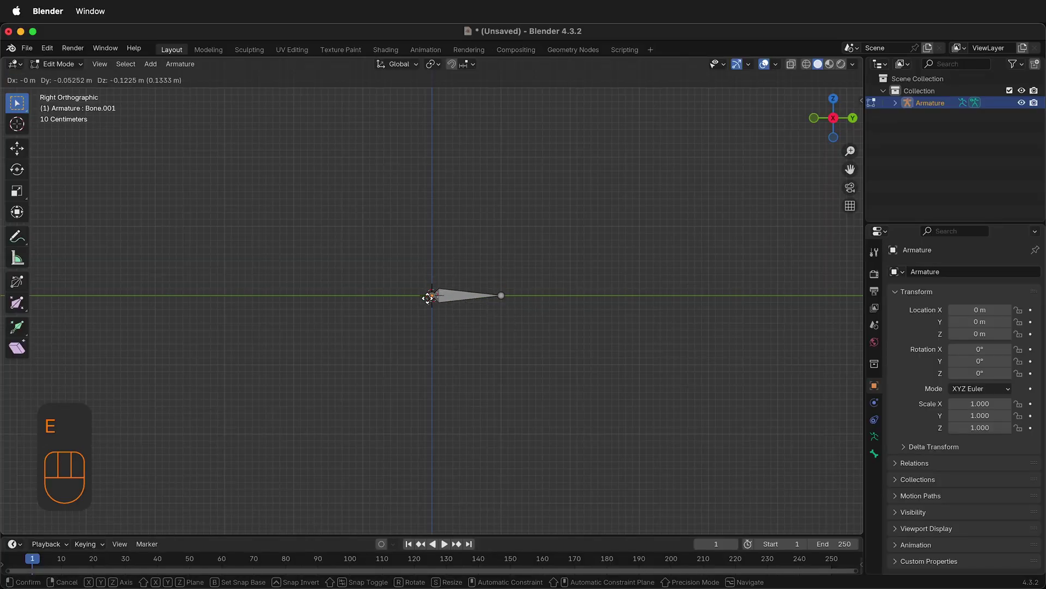
pyautogui.click(364, 416)
pyautogui.scroll(1, 668, 243)
pyautogui.scroll(-5, 668, 242)
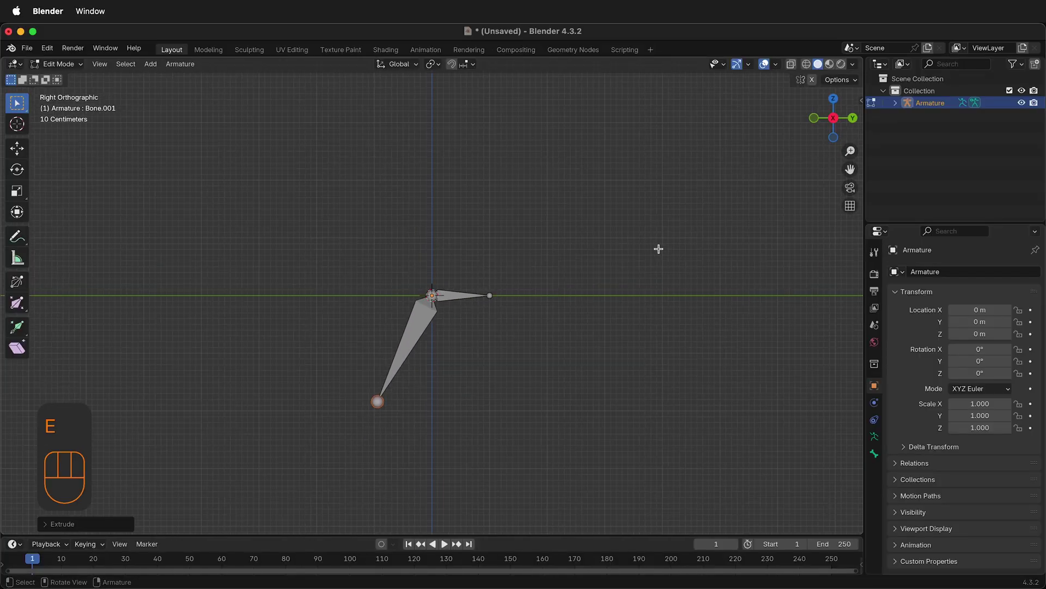
pyautogui.press('e')
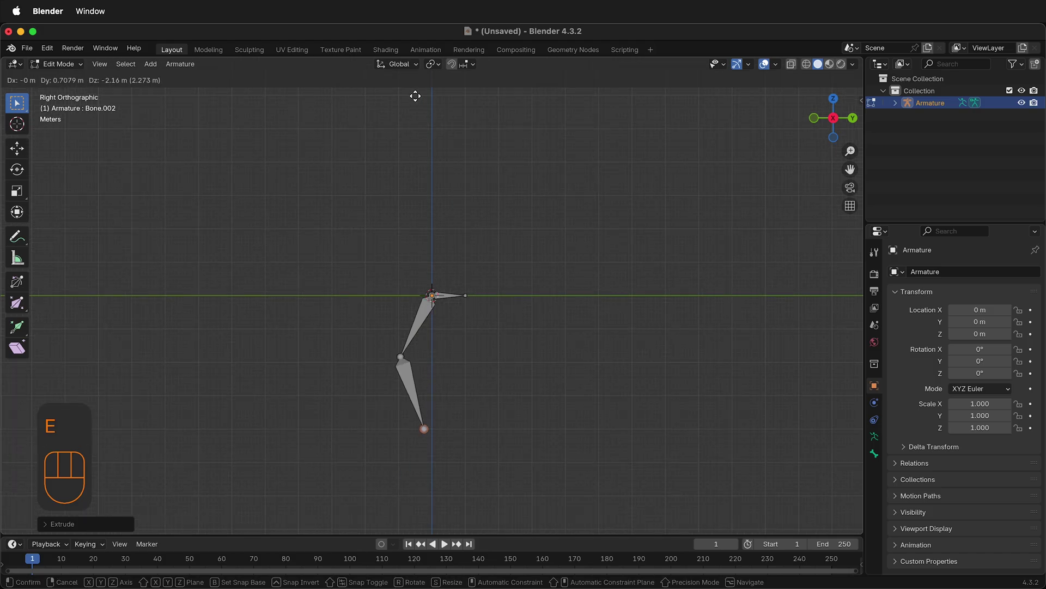
pyautogui.click(417, 92)
pyautogui.press('e')
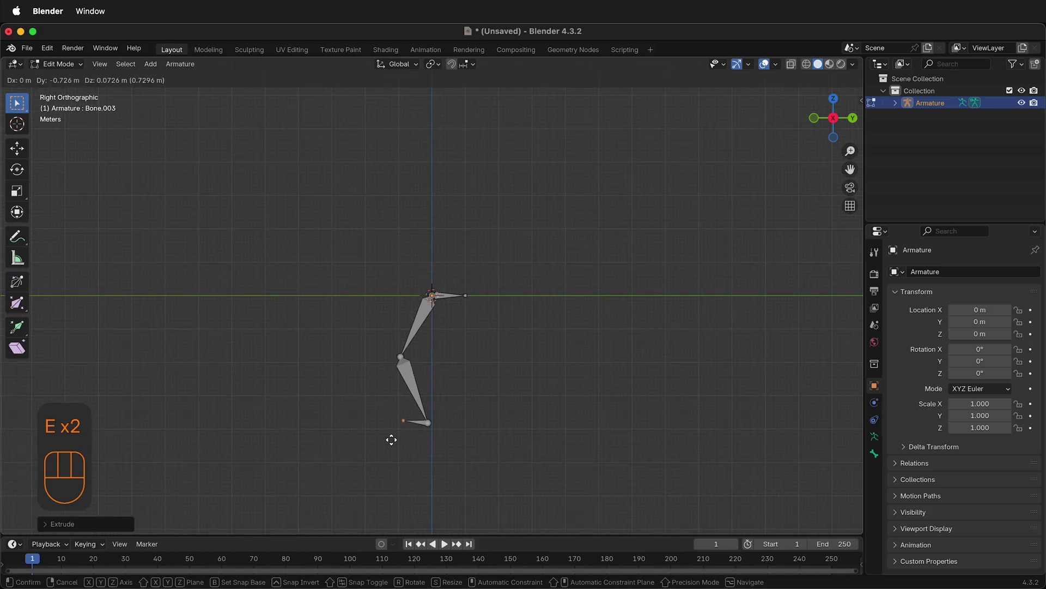
pyautogui.click(385, 439)
# Extrude an extra bone pointing right from the ankle and one pointing left from the knee
pyautogui.scroll(2, 417, 419)
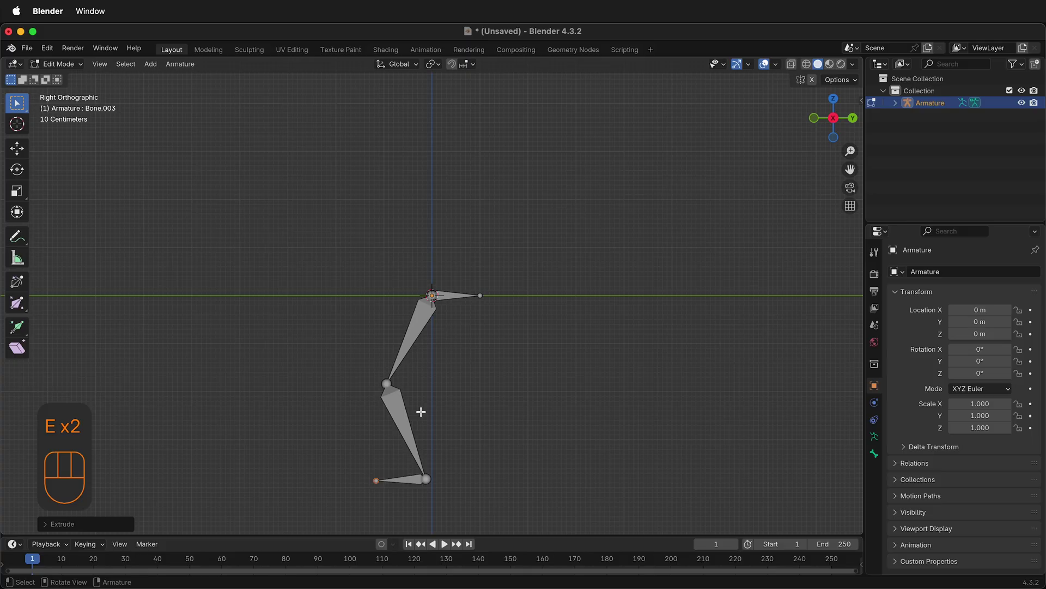
pyautogui.click(434, 479)
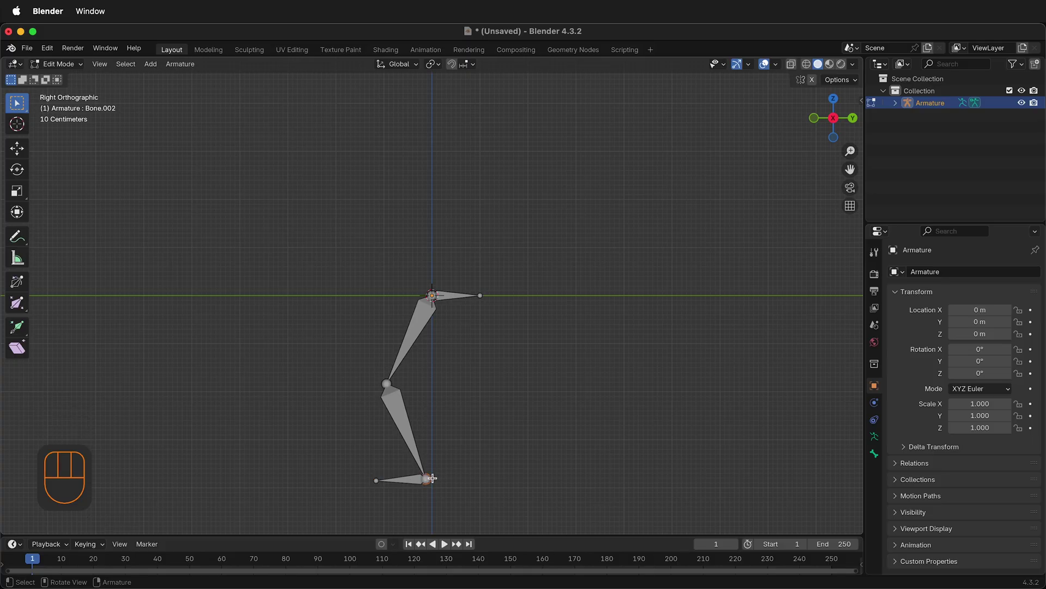
pyautogui.press('e')
pyautogui.click(468, 479)
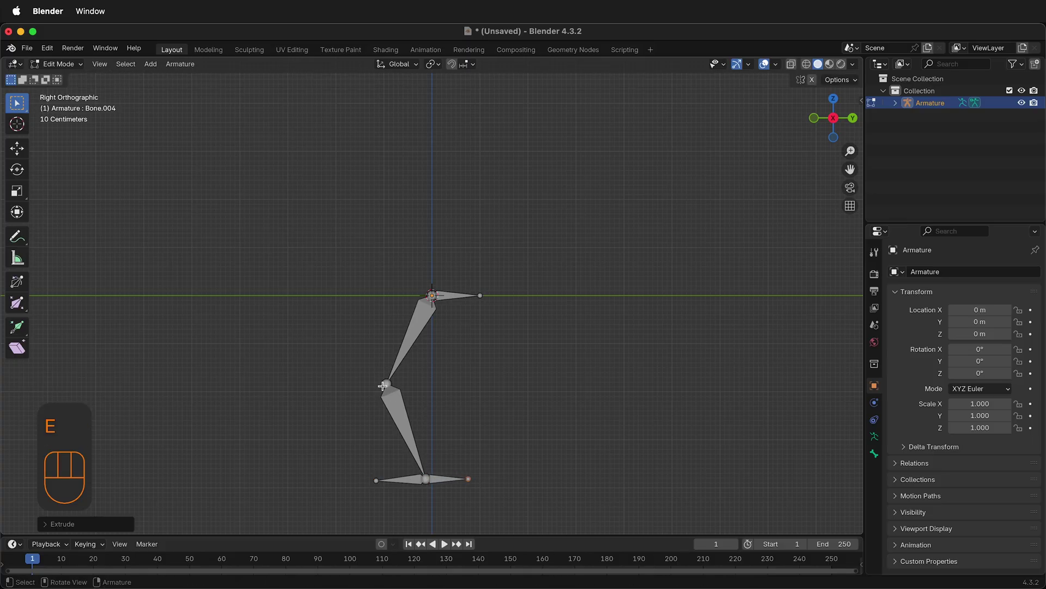
pyautogui.click(383, 386)
pyautogui.press('e')
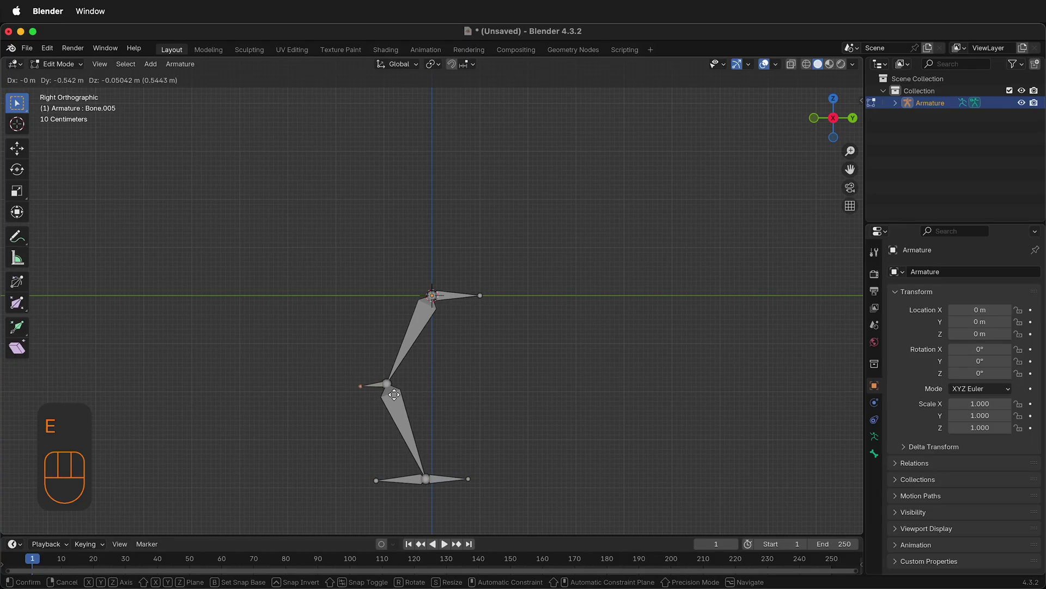
pyautogui.click(380, 394)
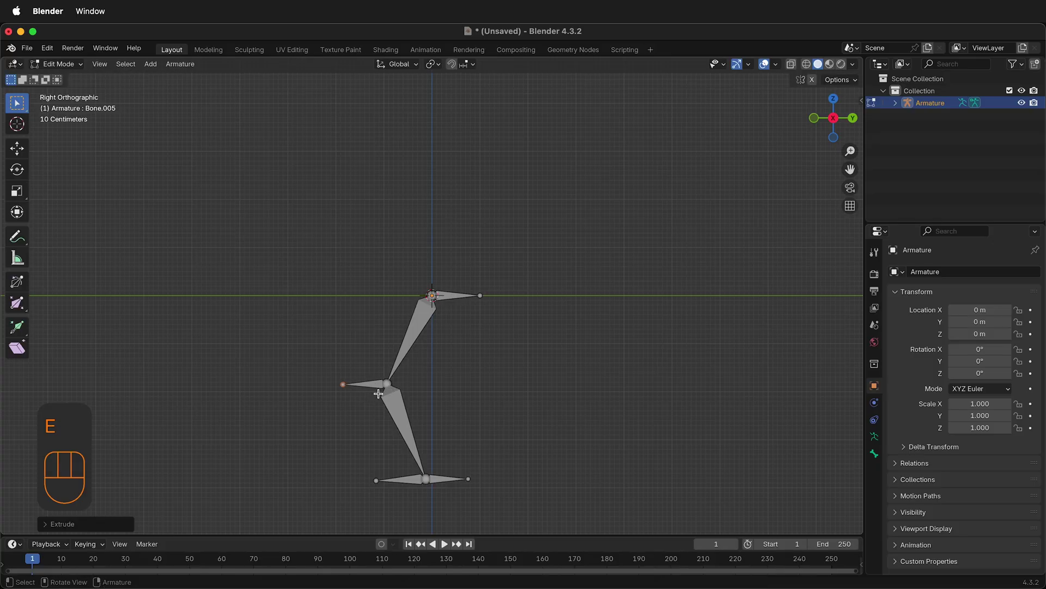
# Clear the knee bone's parent and move it further left along Y
pyautogui.click(363, 383)
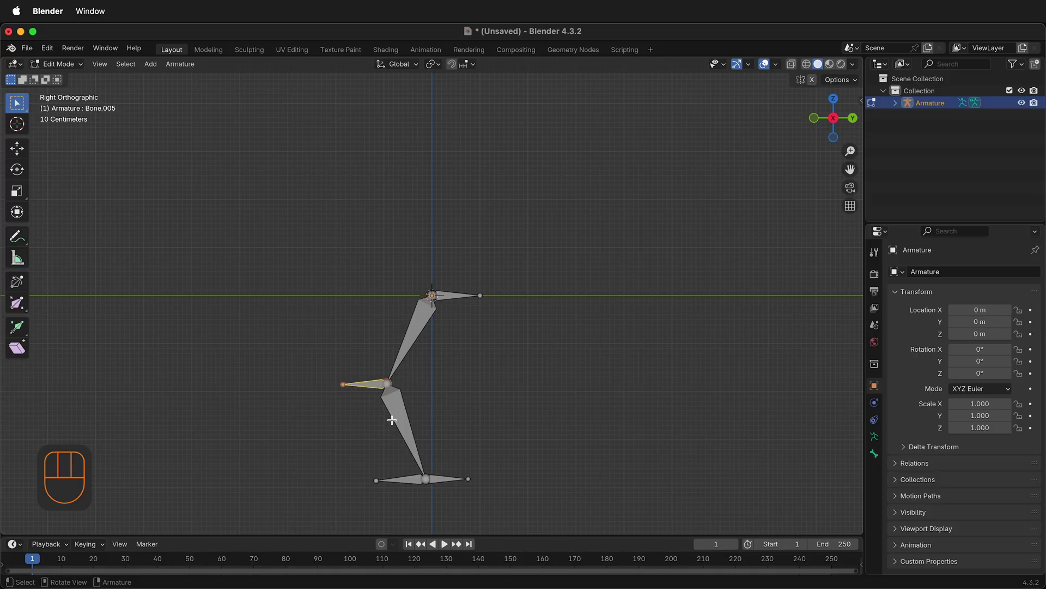
pyautogui.hotkey('alt', 'p')
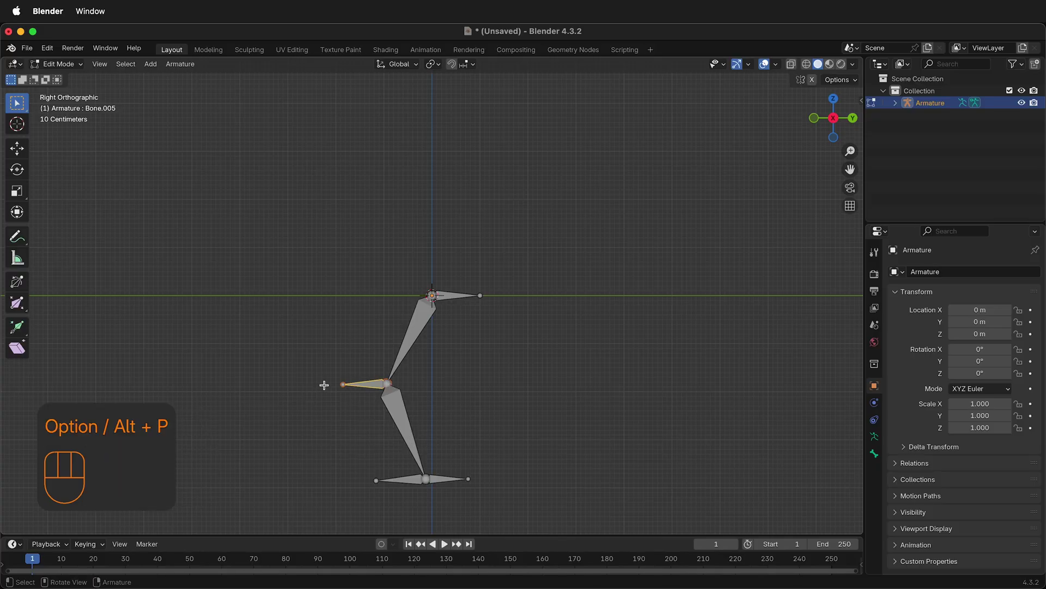
pyautogui.hotkey('alt', 'p')
pyautogui.click(308, 366)
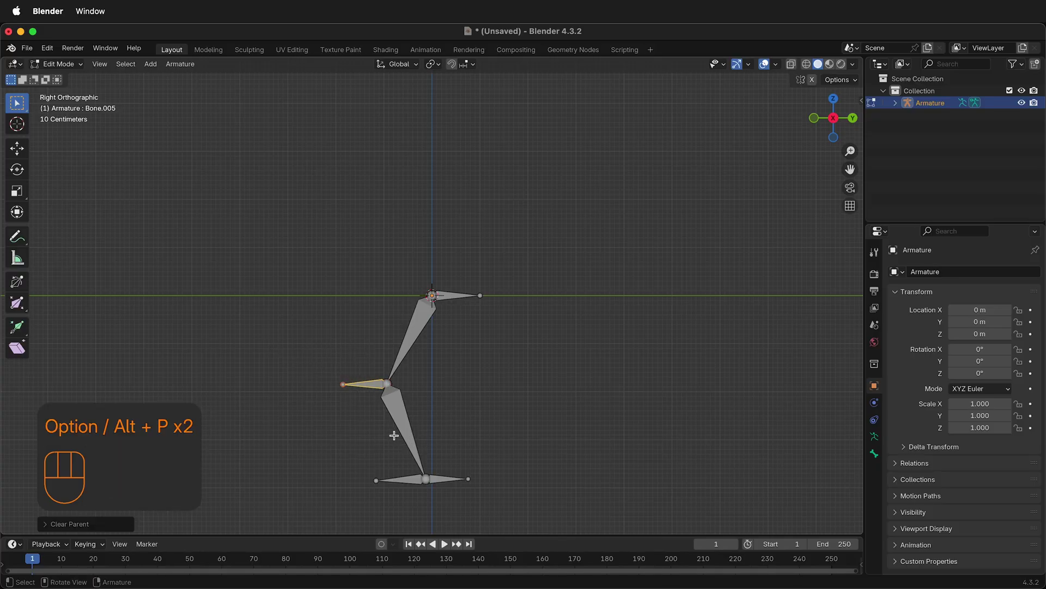
pyautogui.press('g')
pyautogui.press('y')
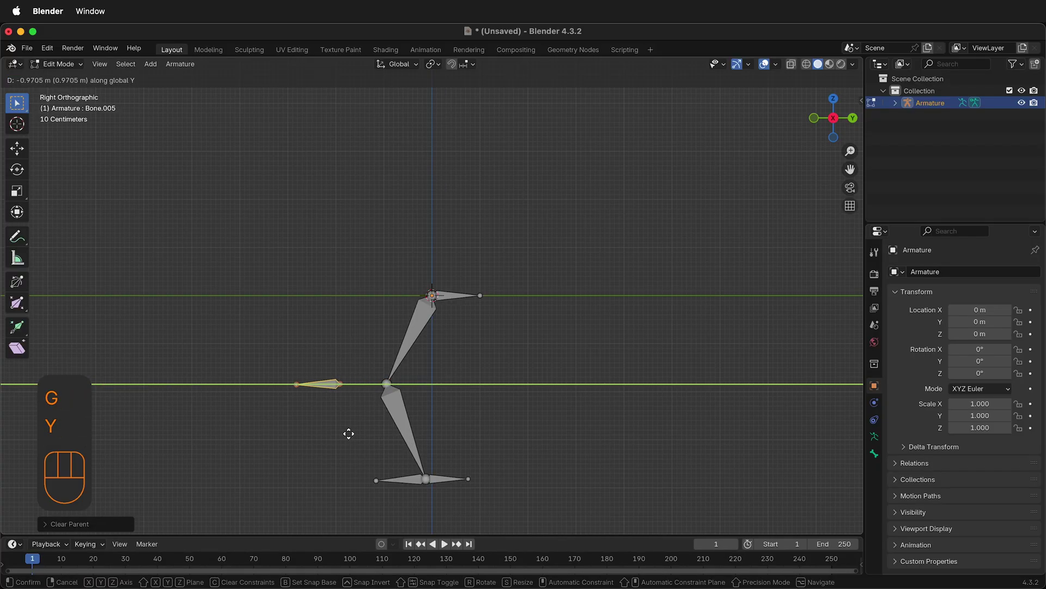
pyautogui.click(348, 435)
# Clear the ankle-side bone's parent and slide it slightly right along Y
pyautogui.click(437, 478)
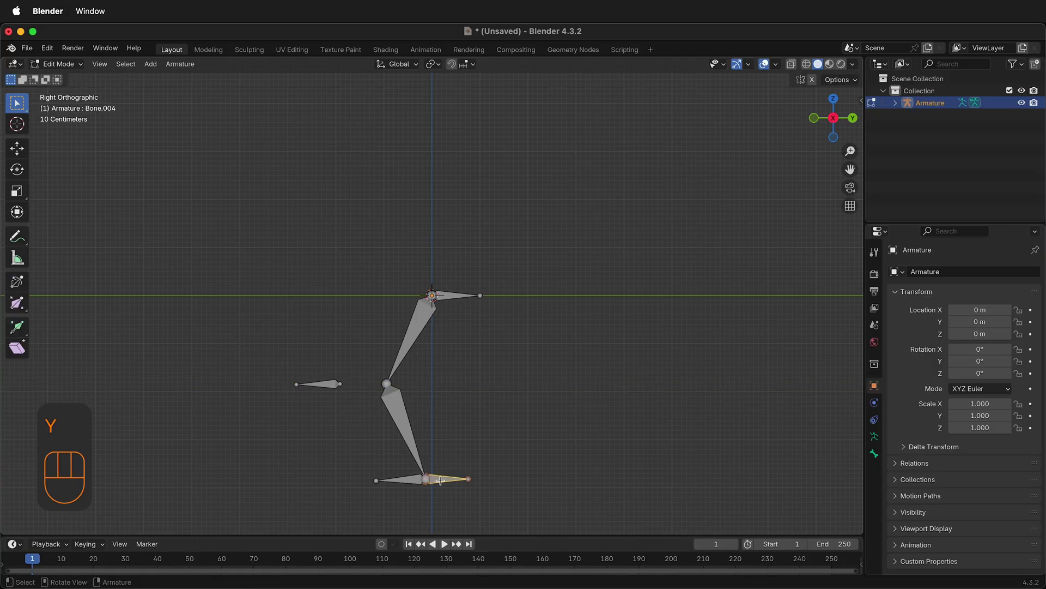
pyautogui.hotkey('alt', 'p')
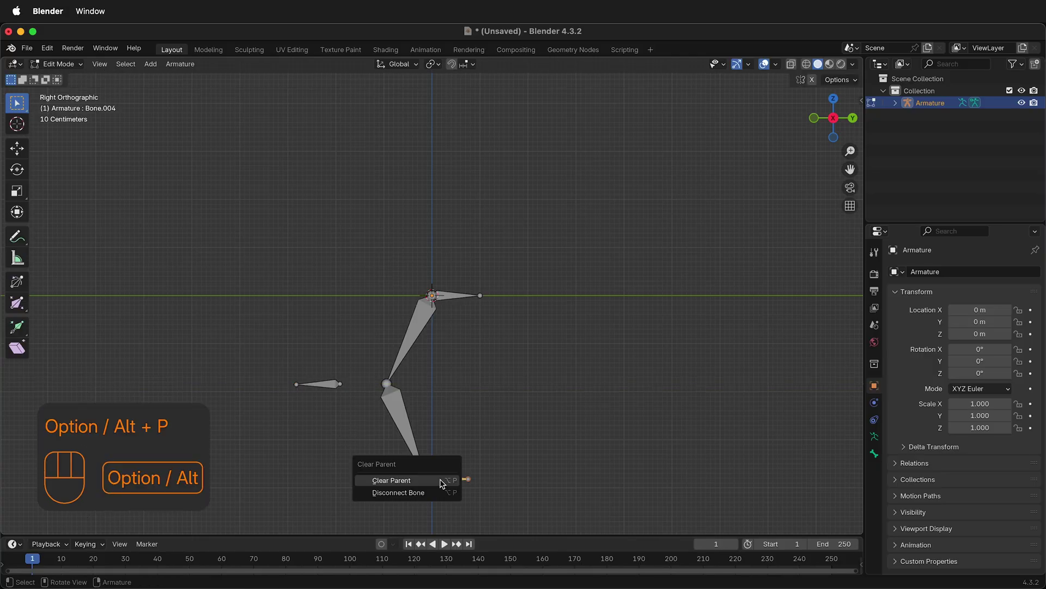
pyautogui.click(439, 482)
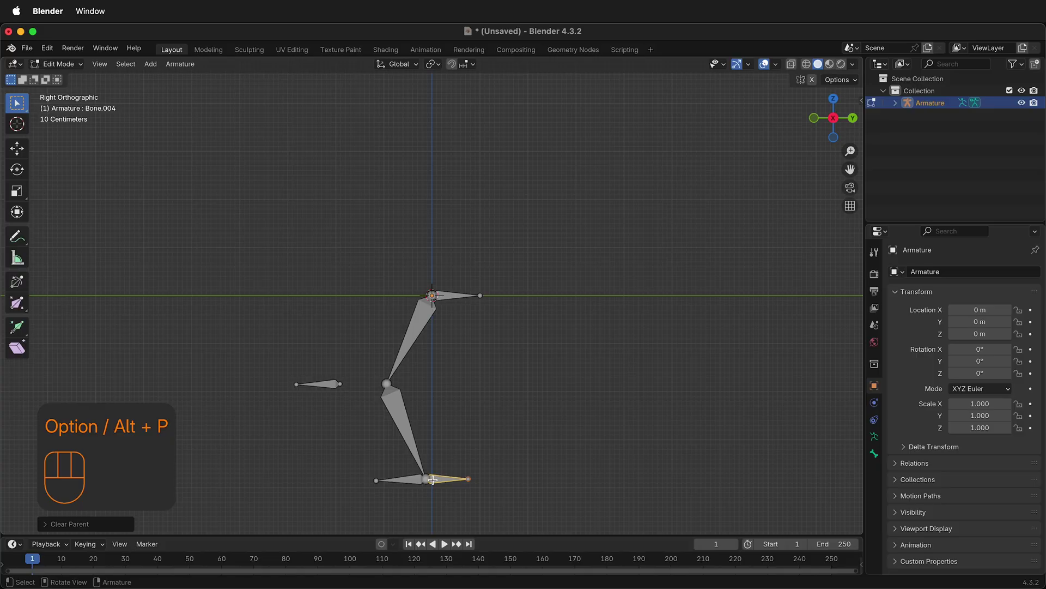
pyautogui.press('g')
pyautogui.press('y')
pyautogui.click(450, 480)
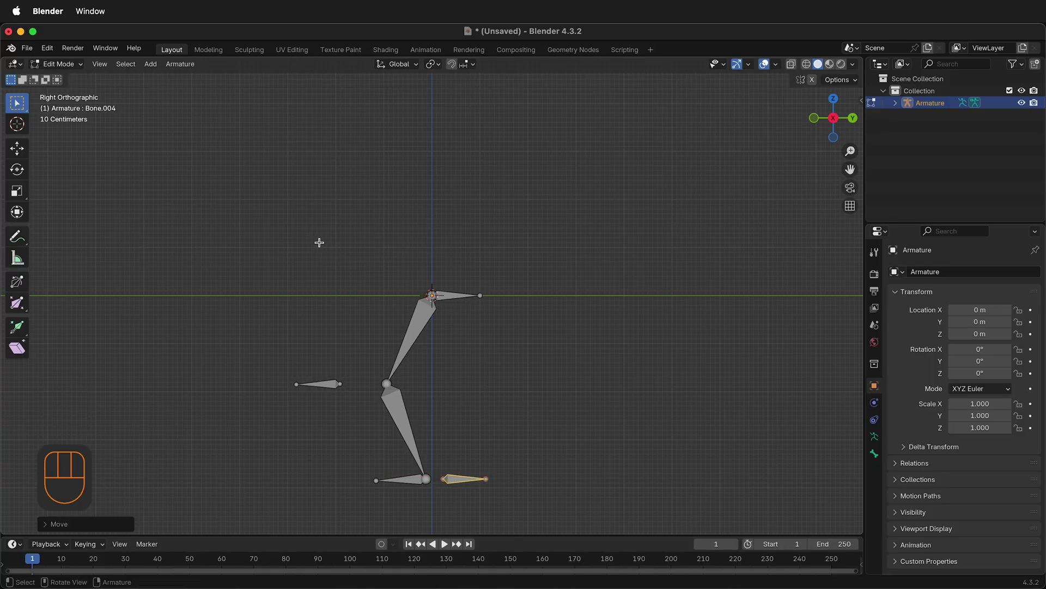
# In Pose Mode, give the shin bone an IK constraint targeting the ankle controller bone, then move the controller
pyautogui.click(57, 64)
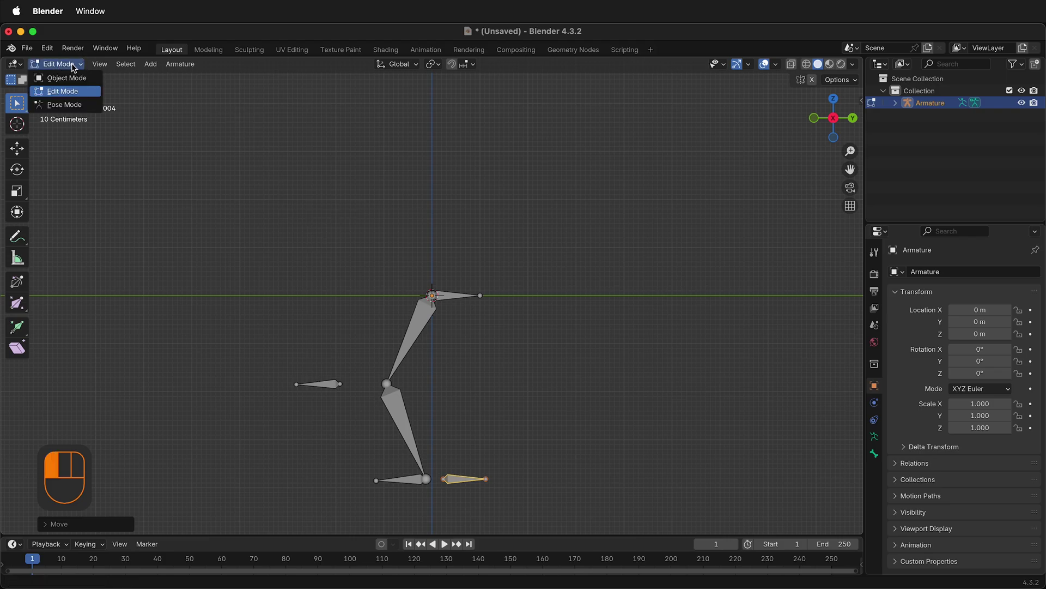
pyautogui.click(64, 105)
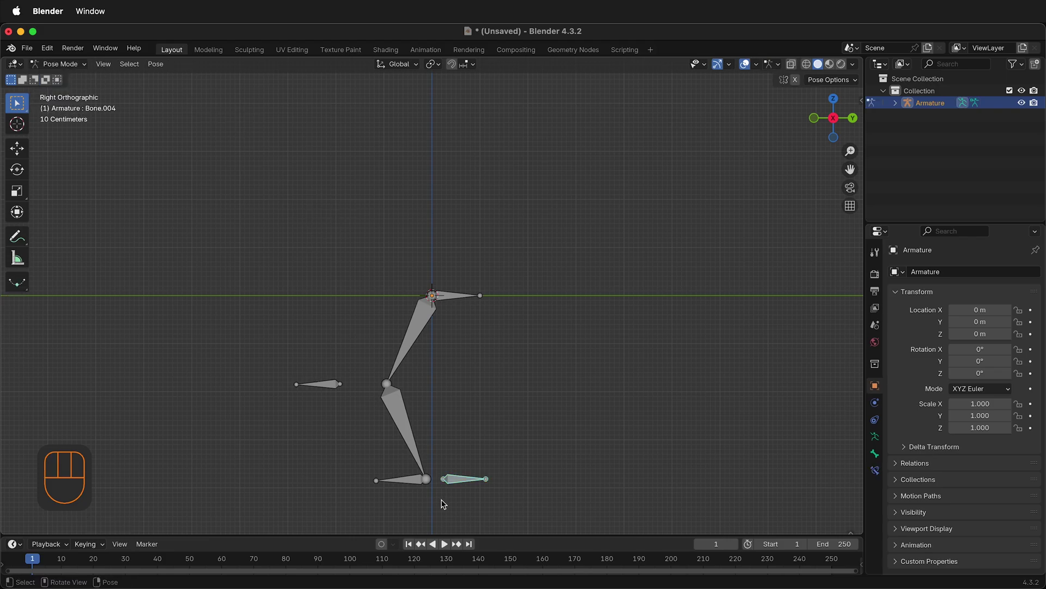
pyautogui.click(453, 480)
pyautogui.keyDown('shift'); pyautogui.click(409, 429); pyautogui.keyUp('shift')
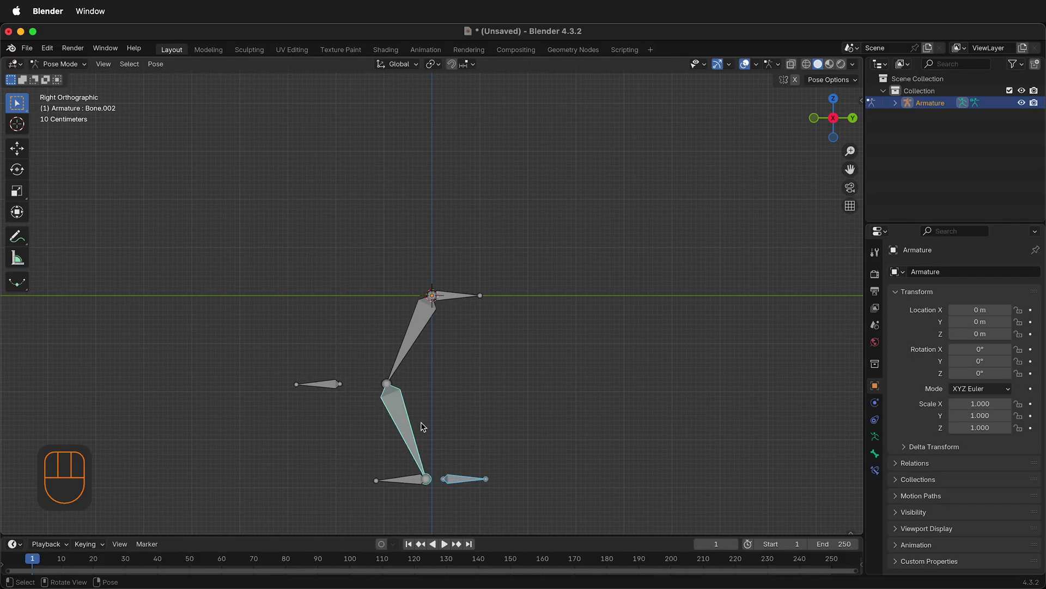
pyautogui.hotkey('shift', 'i')
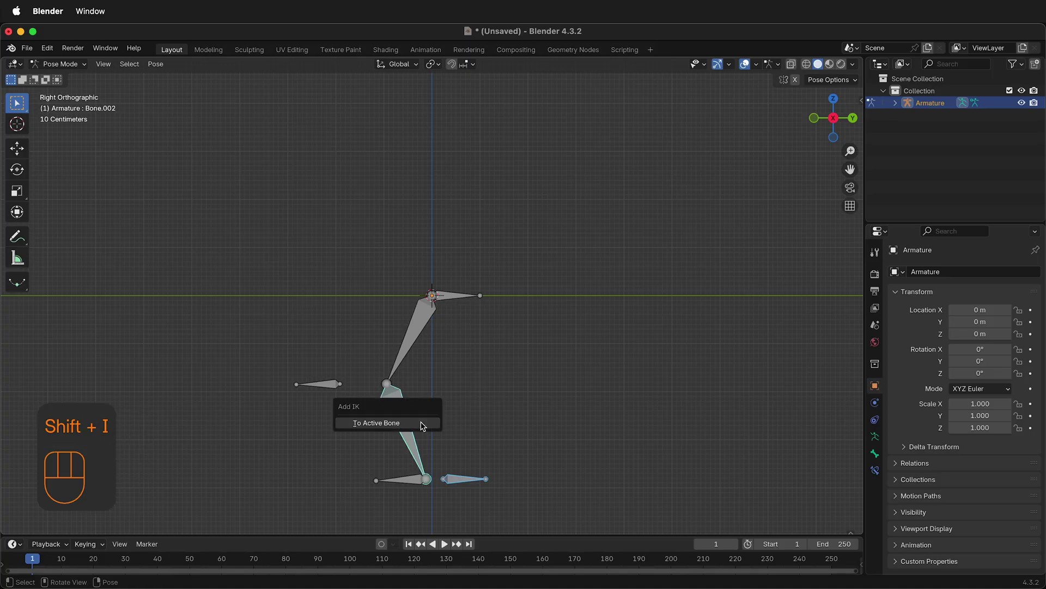
pyautogui.click(423, 426)
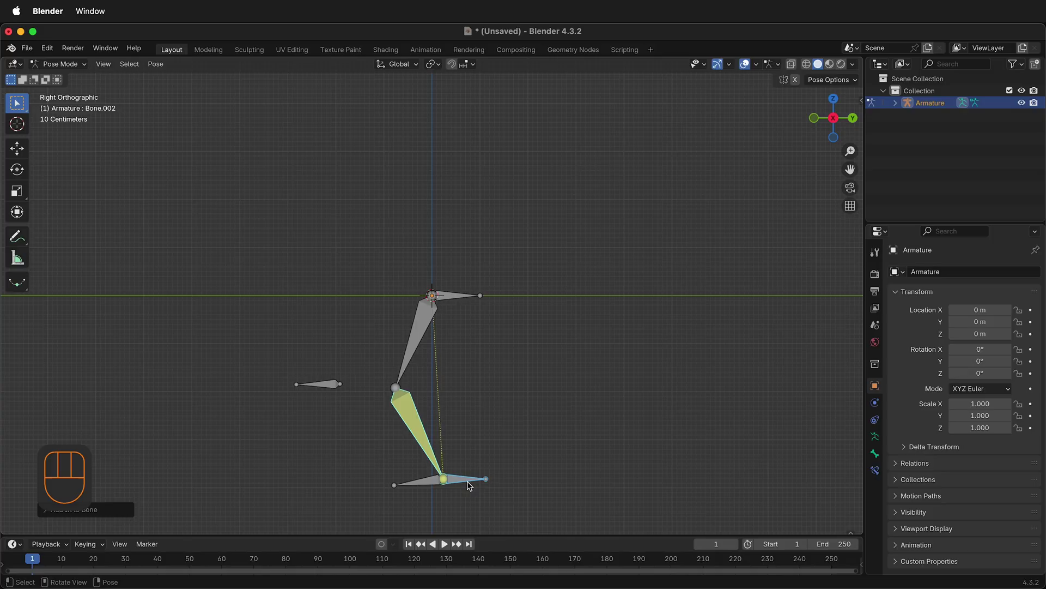
pyautogui.press('g')
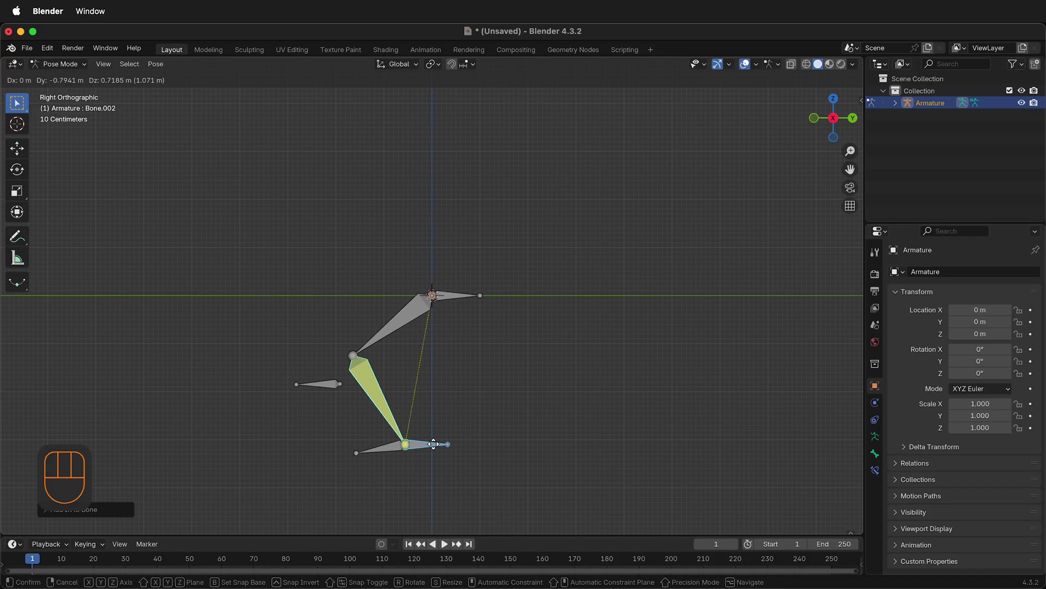
# Test-move the foot controller twice, undoing each move, then select pole bone Bone.005
pyautogui.click(444, 440)
pyautogui.hotkey('ctrl', 'z')
pyautogui.moveTo(349, 362); pyautogui.dragTo(455, 409, button='middle')
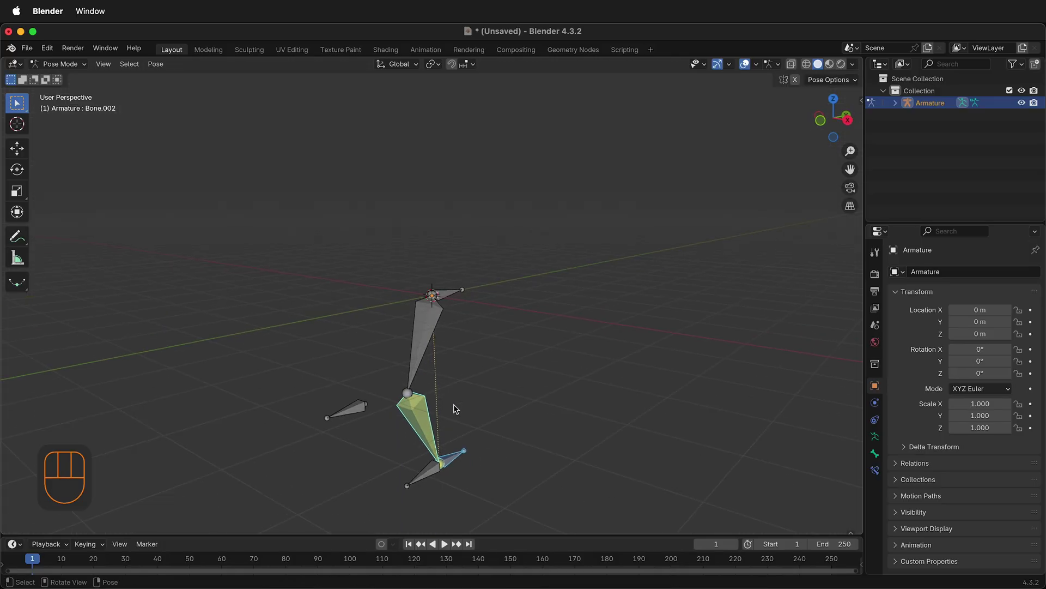
pyautogui.press('g')
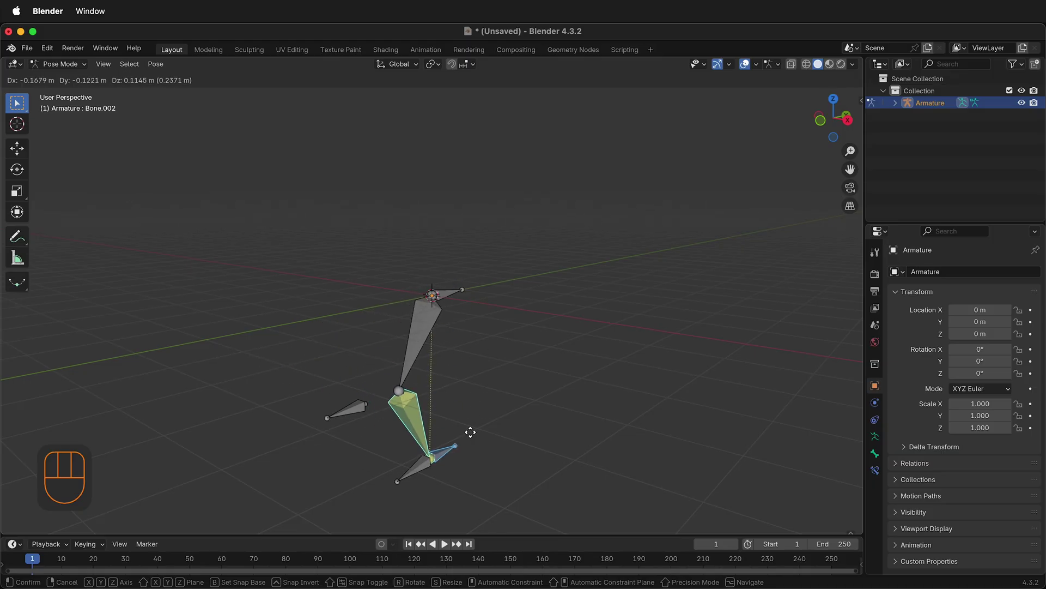
pyautogui.click(491, 410)
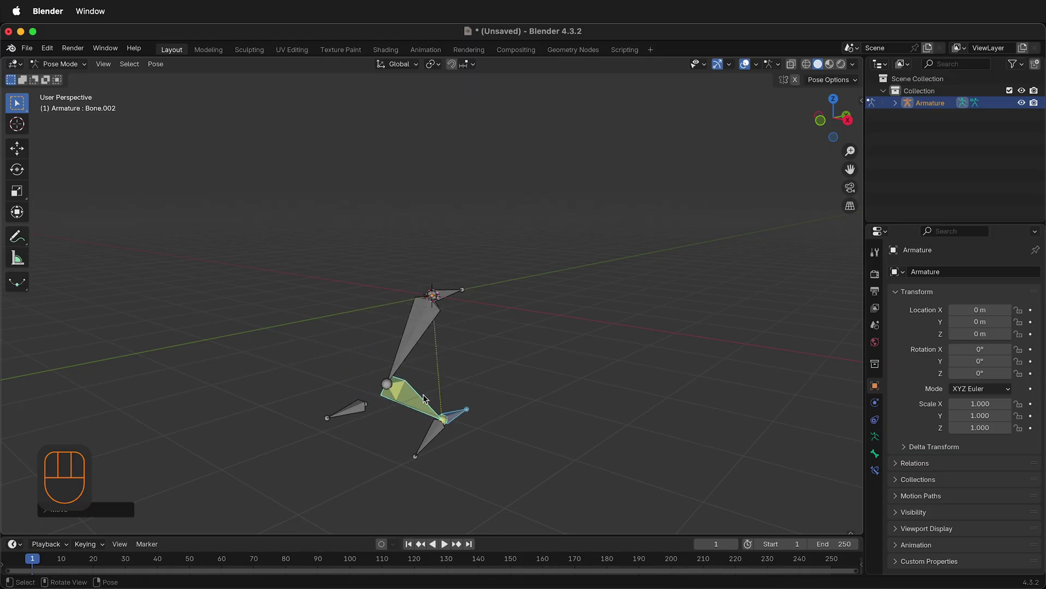
pyautogui.press('super+z')
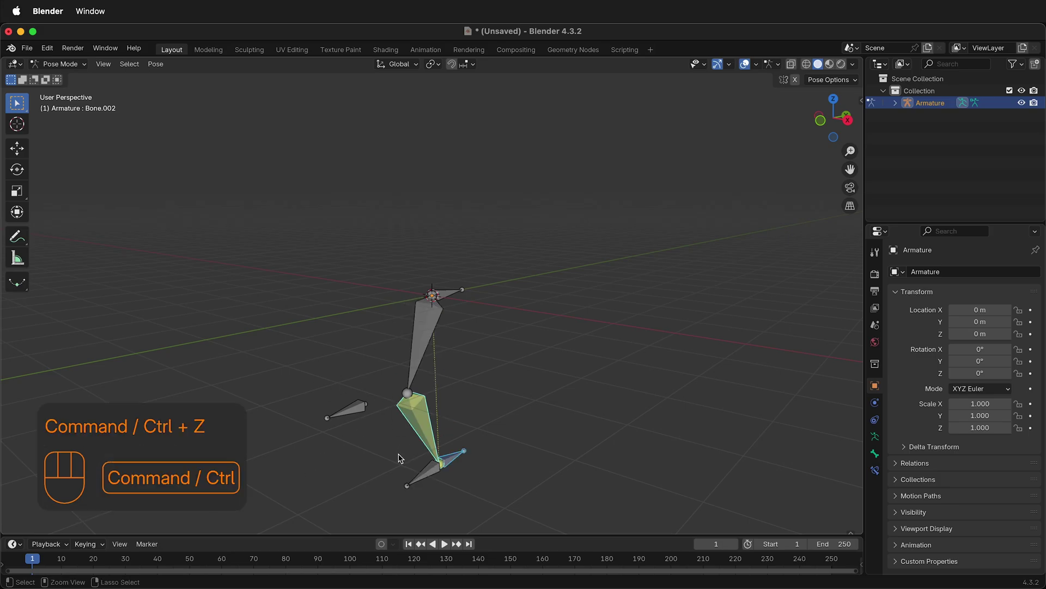
pyautogui.click(360, 410)
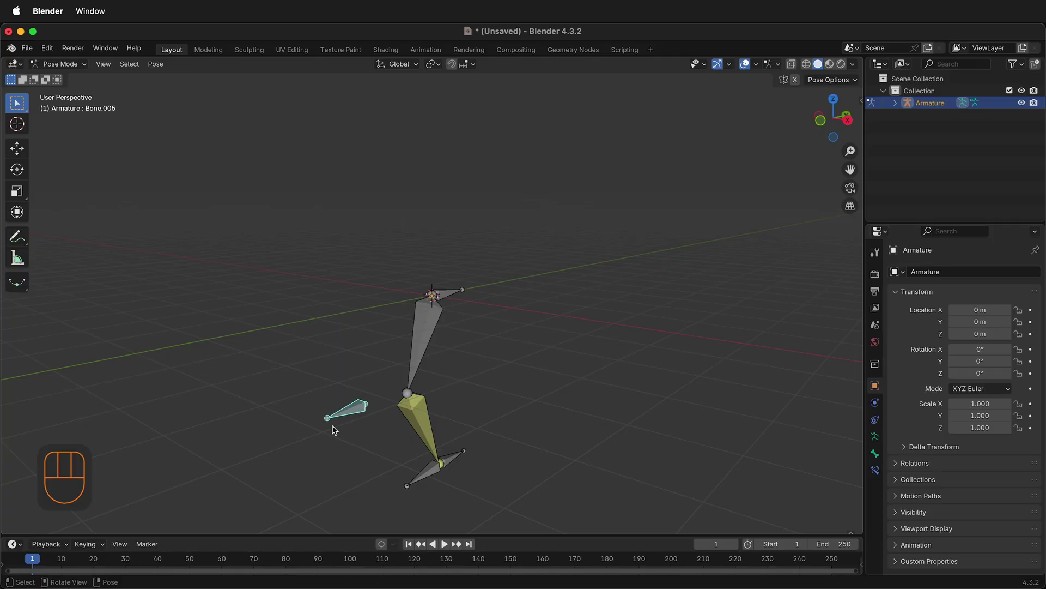
# Set the shin Bone.002 IK constraint's pole target to Armature, bone Bone.005
pyautogui.click(424, 418)
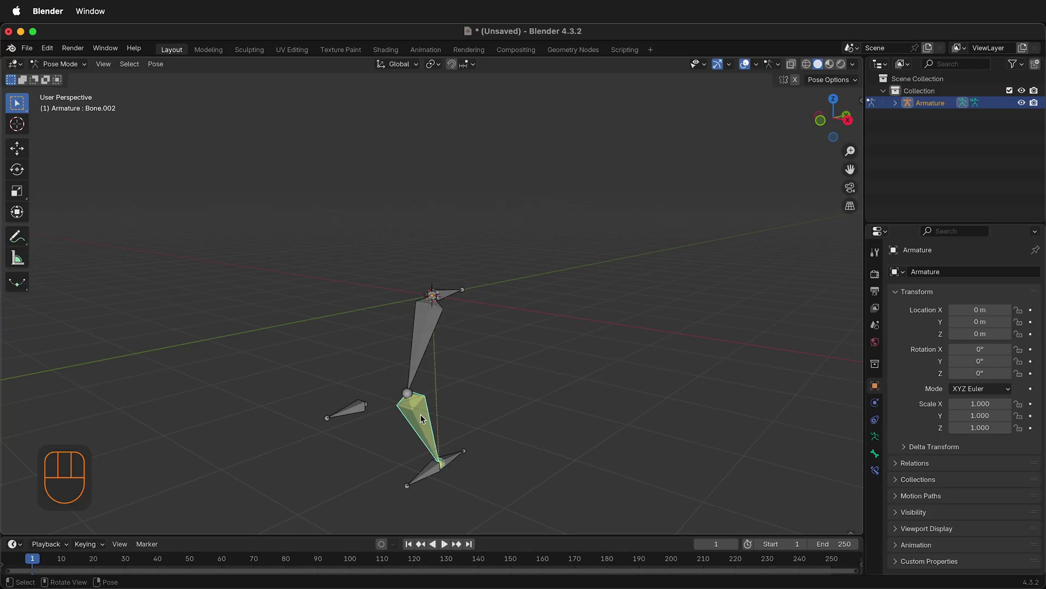
pyautogui.click(875, 470)
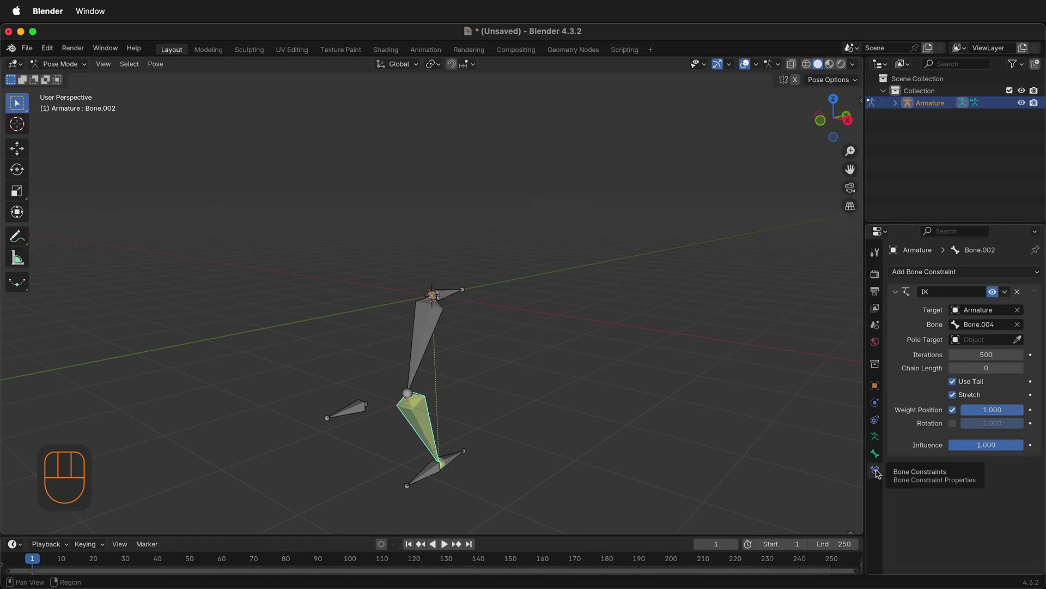
pyautogui.click(1017, 339)
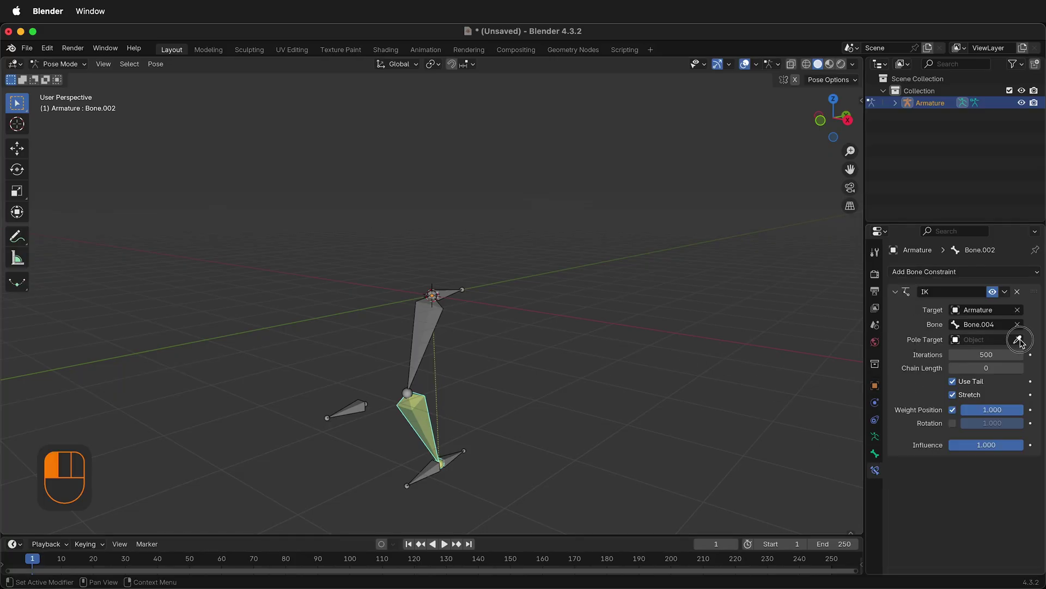
pyautogui.click(368, 402)
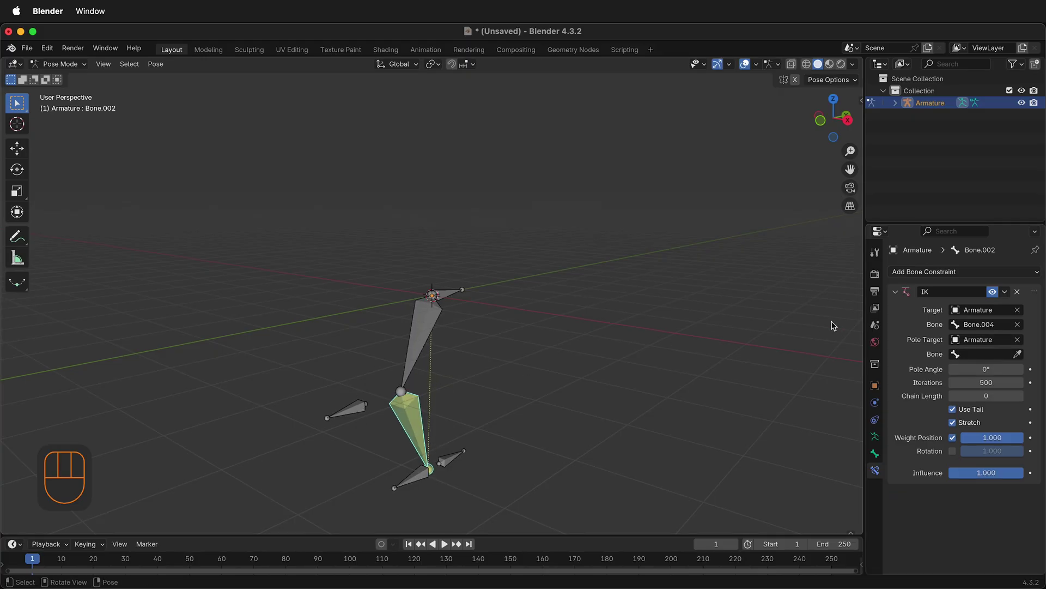
pyautogui.click(1018, 354)
pyautogui.click(352, 411)
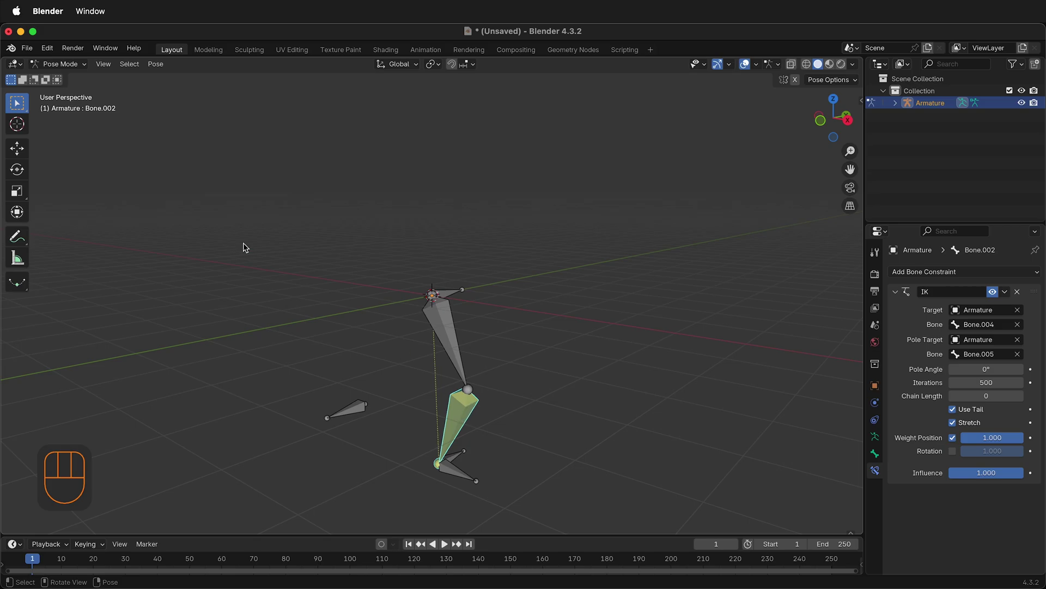
pyautogui.click(58, 64)
# In Edit Mode, enable Axes under the armature's Viewport Display, then switch to Pose Mode
pyautogui.click(63, 92)
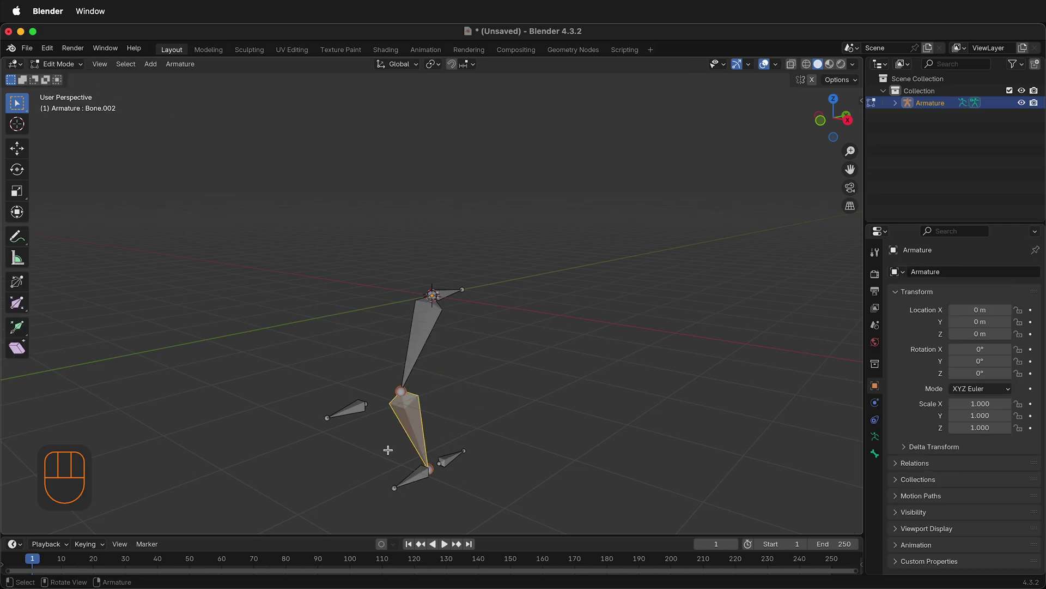
pyautogui.click(415, 410)
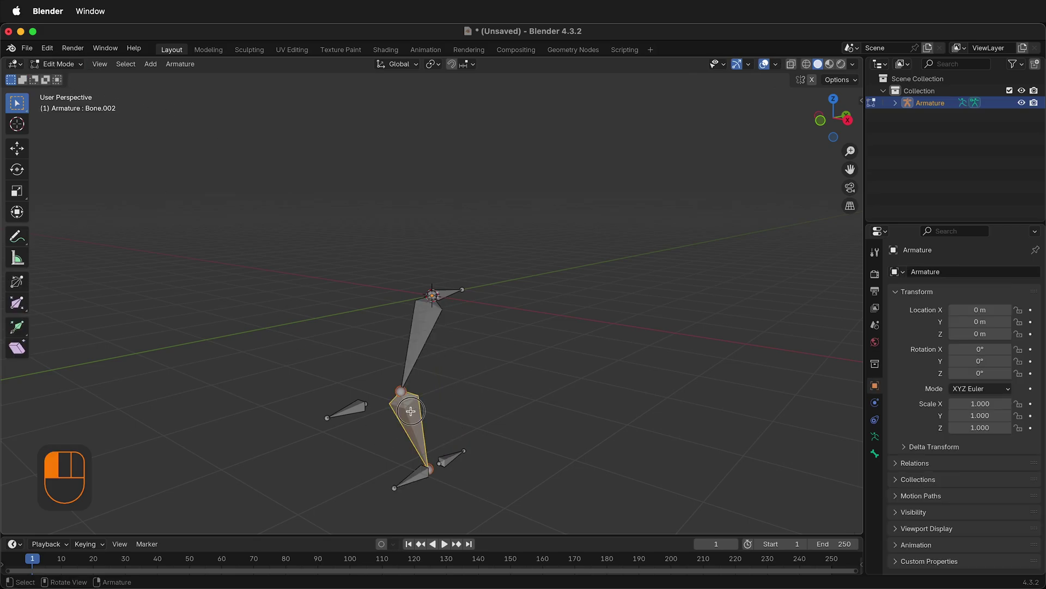
pyautogui.click(875, 436)
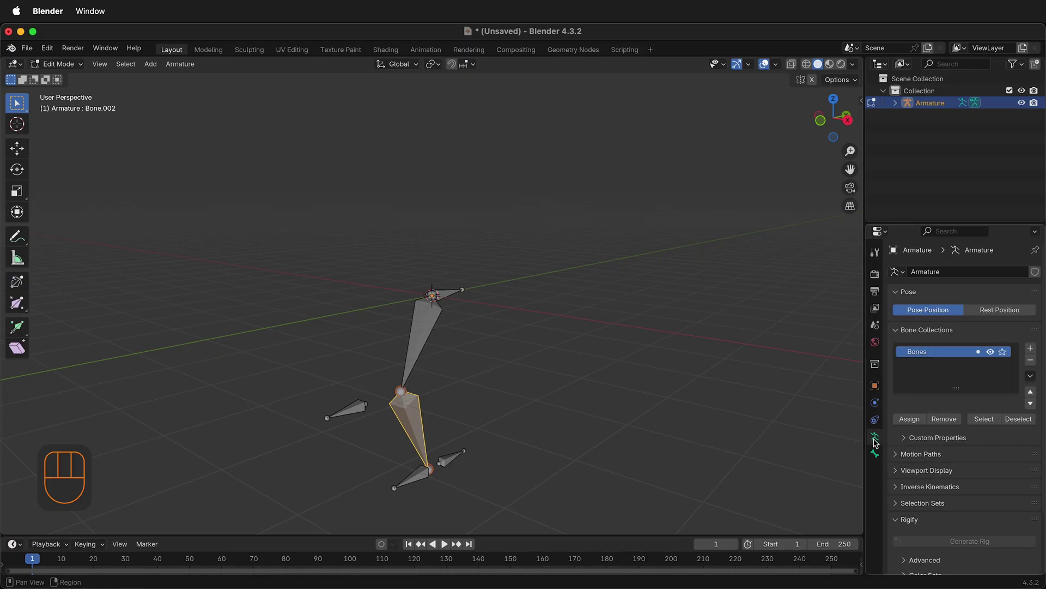
pyautogui.click(898, 471)
pyautogui.scroll(-3, 981, 474)
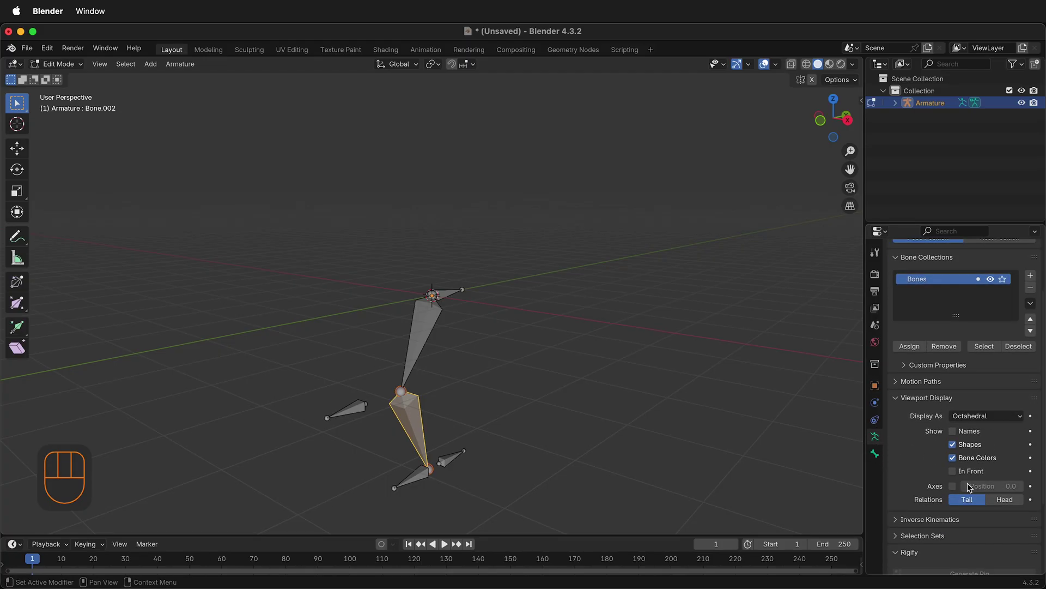
pyautogui.click(952, 486)
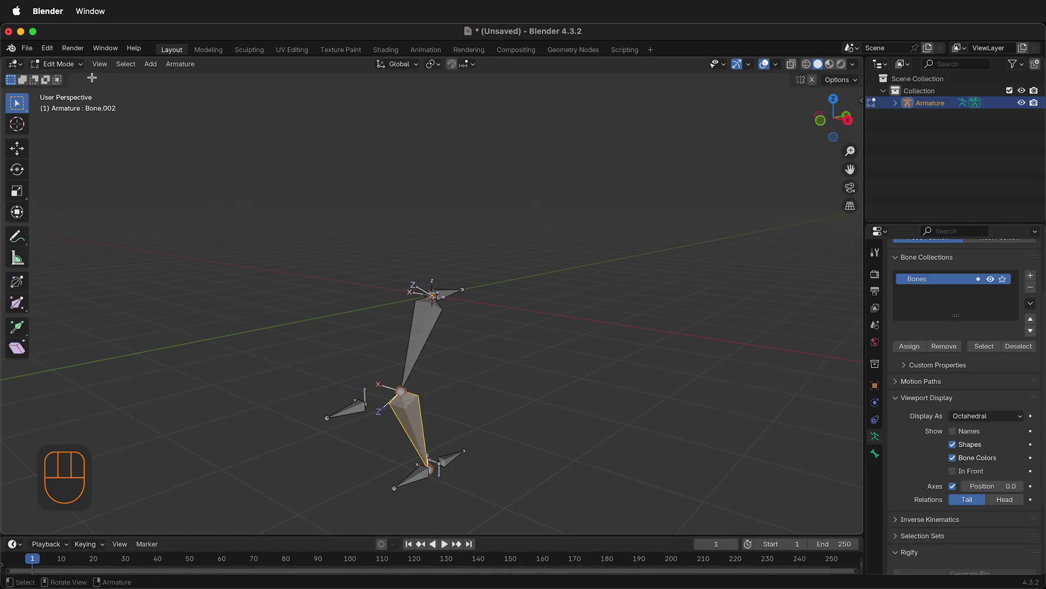
pyautogui.click(59, 64)
pyautogui.click(65, 104)
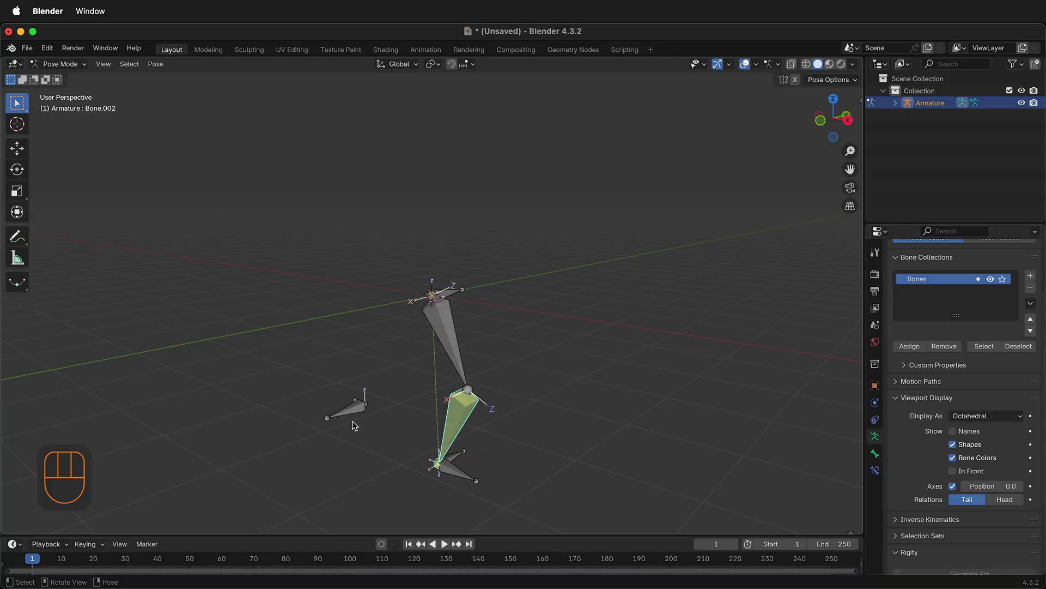
pyautogui.click(60, 64)
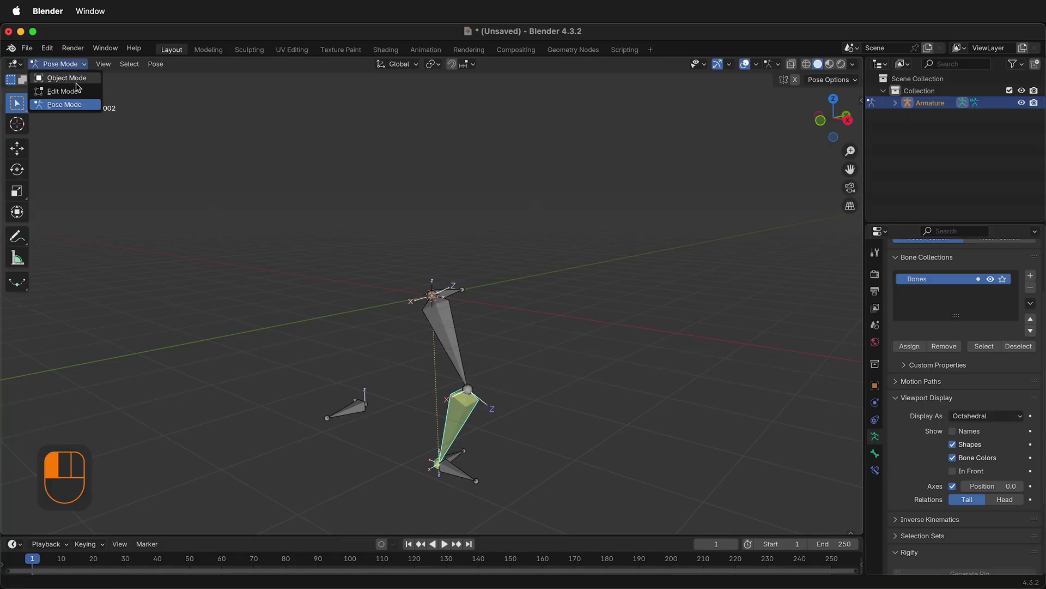
# In Edit Mode, set the shin bone Bone.002's roll to -90 in the sidebar
pyautogui.click(79, 92)
pyautogui.press('n')
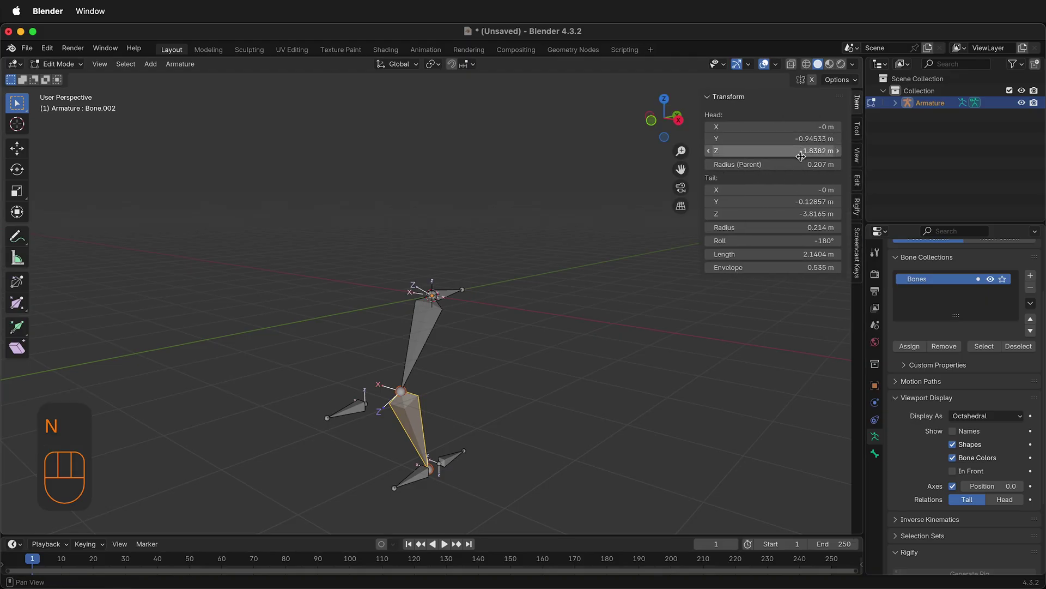
pyautogui.moveTo(807, 241); pyautogui.dragTo(723, 241)
pyautogui.click(819, 241)
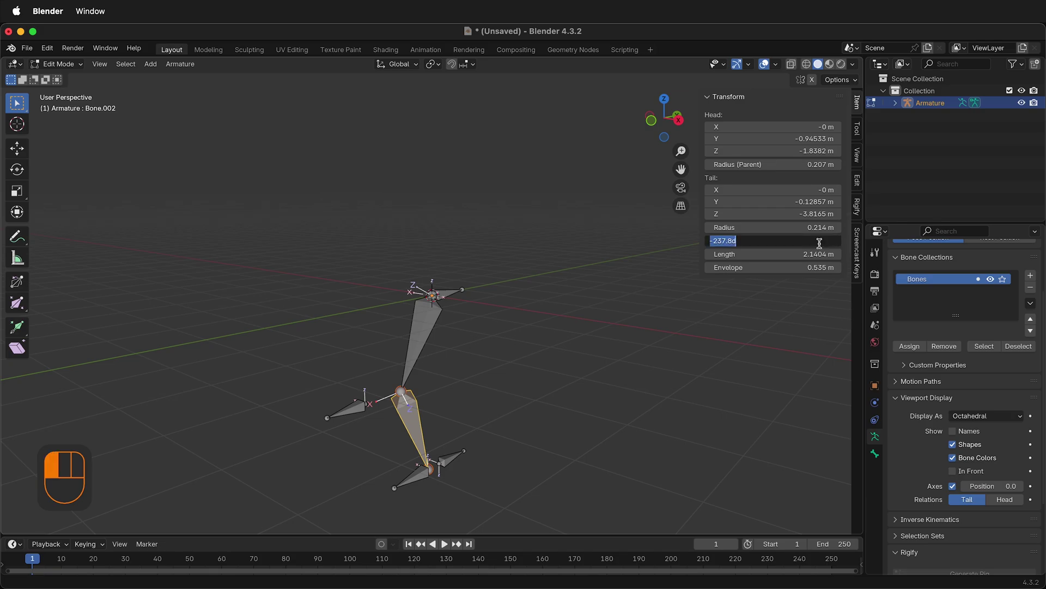
pyautogui.write('-90')
pyautogui.press('Return')
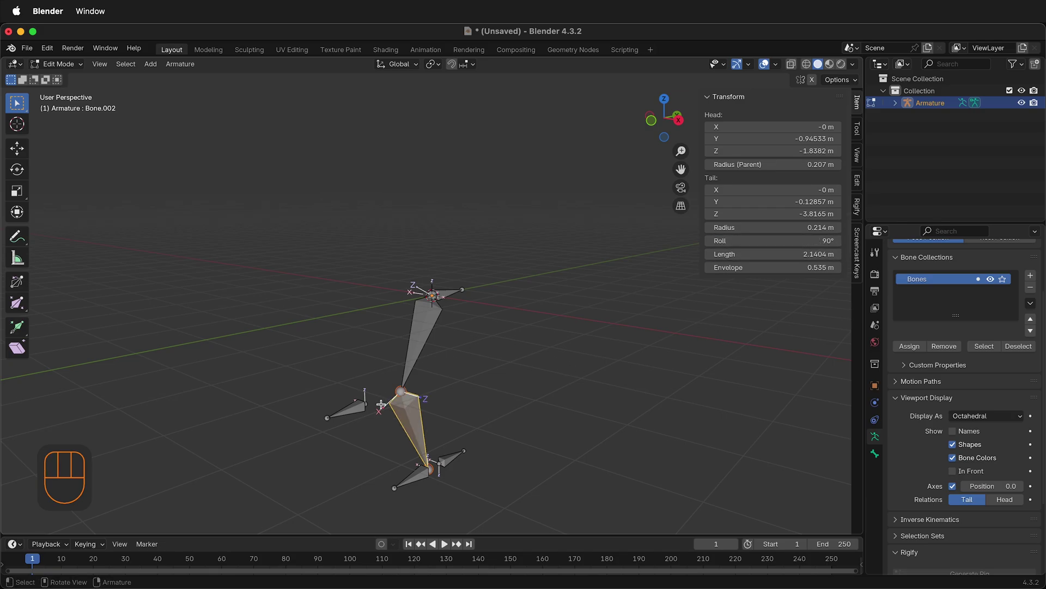
# Set the thigh bone Bone.001's roll to 90
pyautogui.click(420, 327)
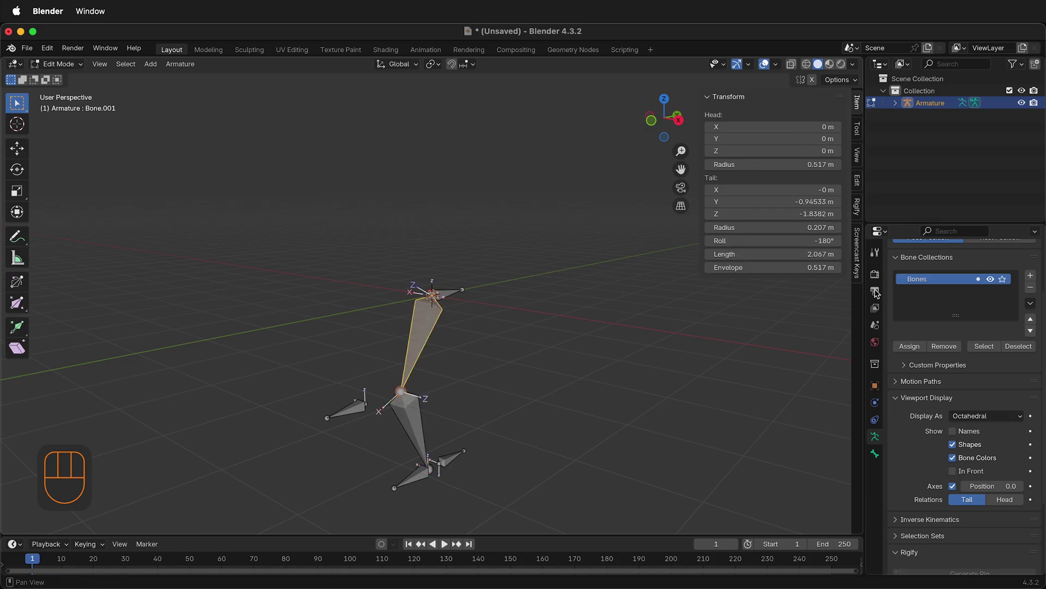
pyautogui.click(827, 242)
pyautogui.write('90')
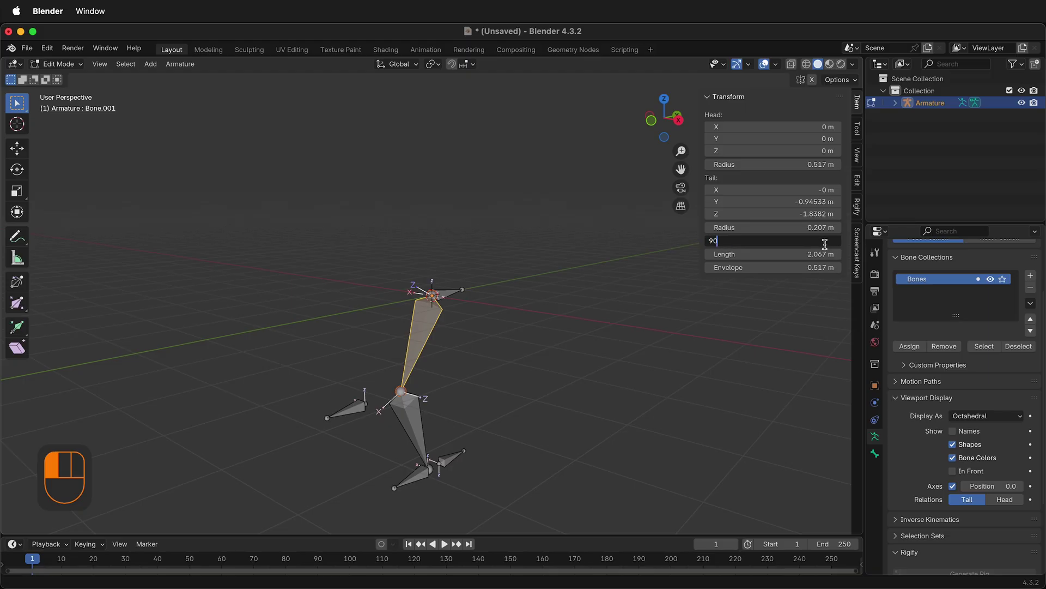
pyautogui.press('Return')
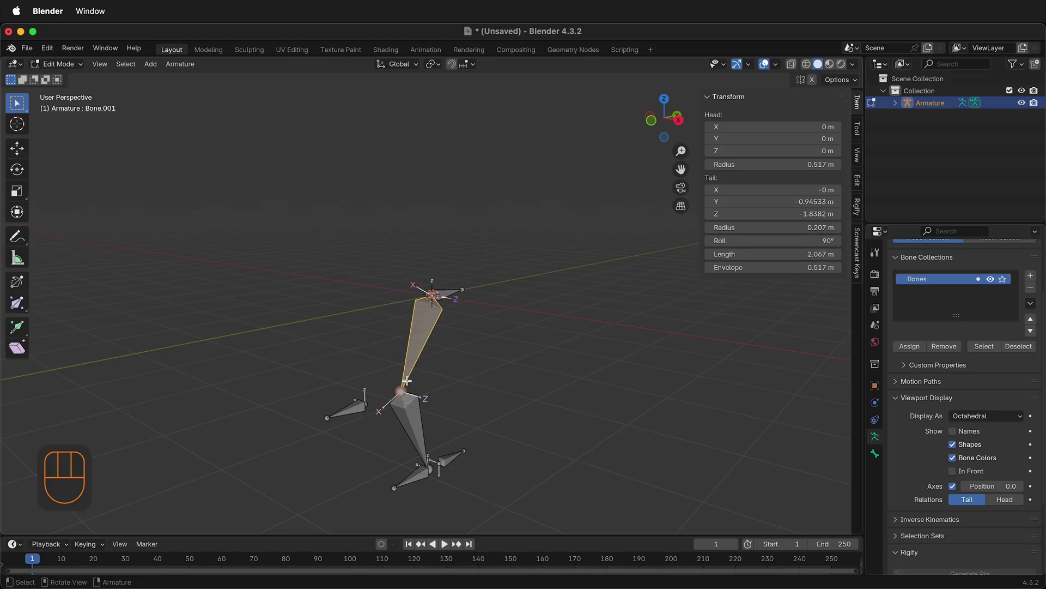
# Back in Pose Mode, test-move foot controller Bone.004 and undo the move
pyautogui.click(57, 63)
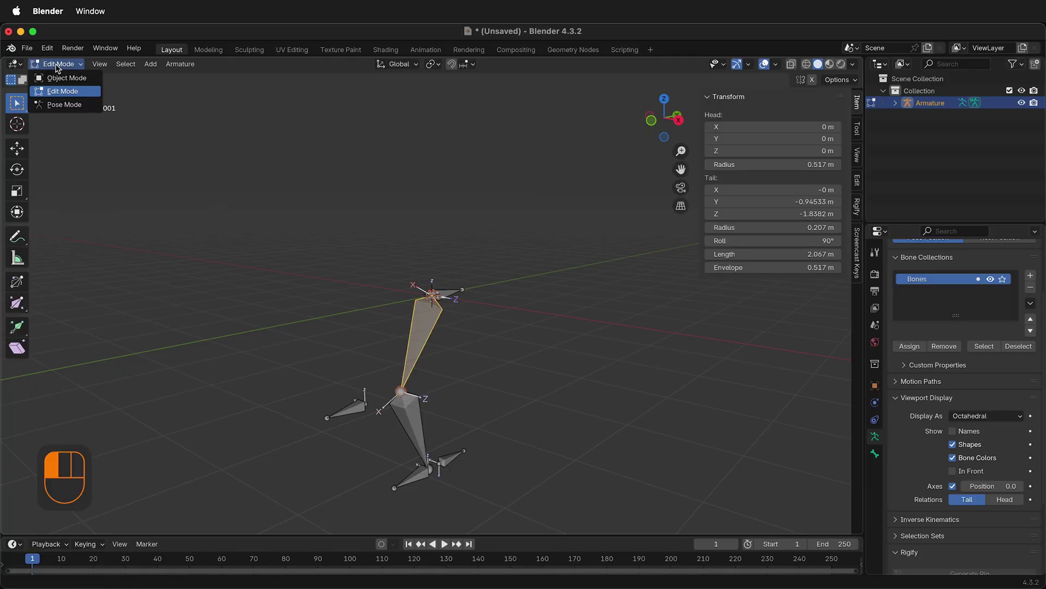
pyautogui.click(55, 105)
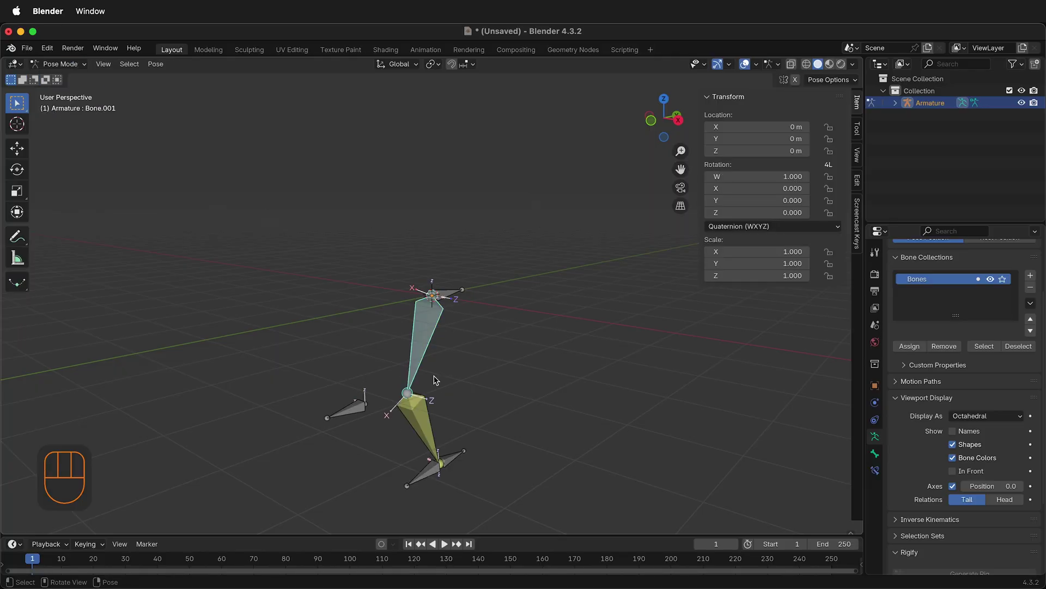
pyautogui.click(456, 465)
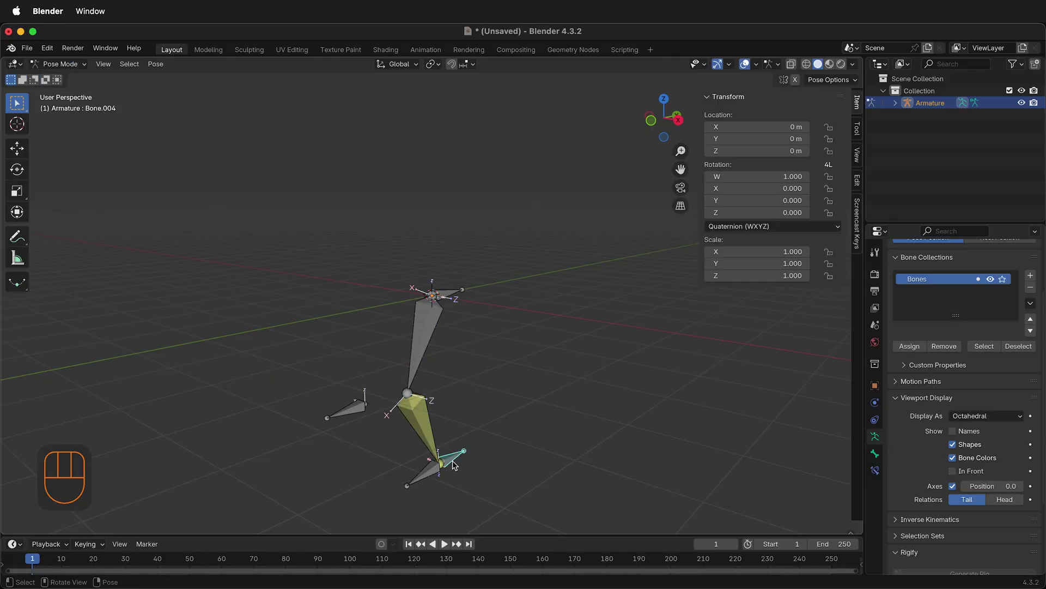
pyautogui.press('g')
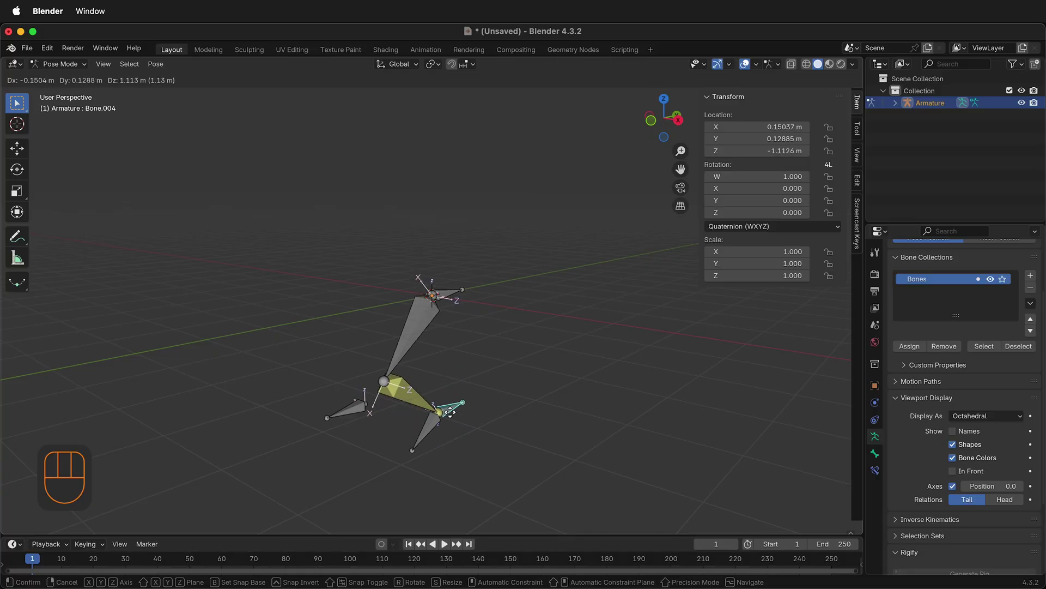
pyautogui.click(451, 420)
pyautogui.hotkey('ctrl', 'z')
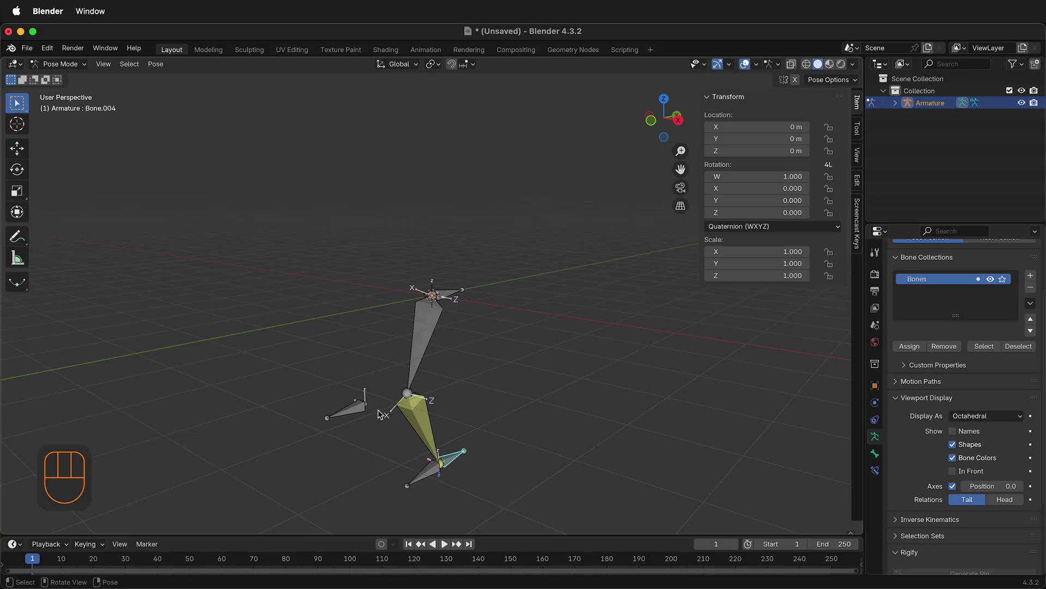
# Set the shin bone's IK Chain Length to 2
pyautogui.click(434, 418)
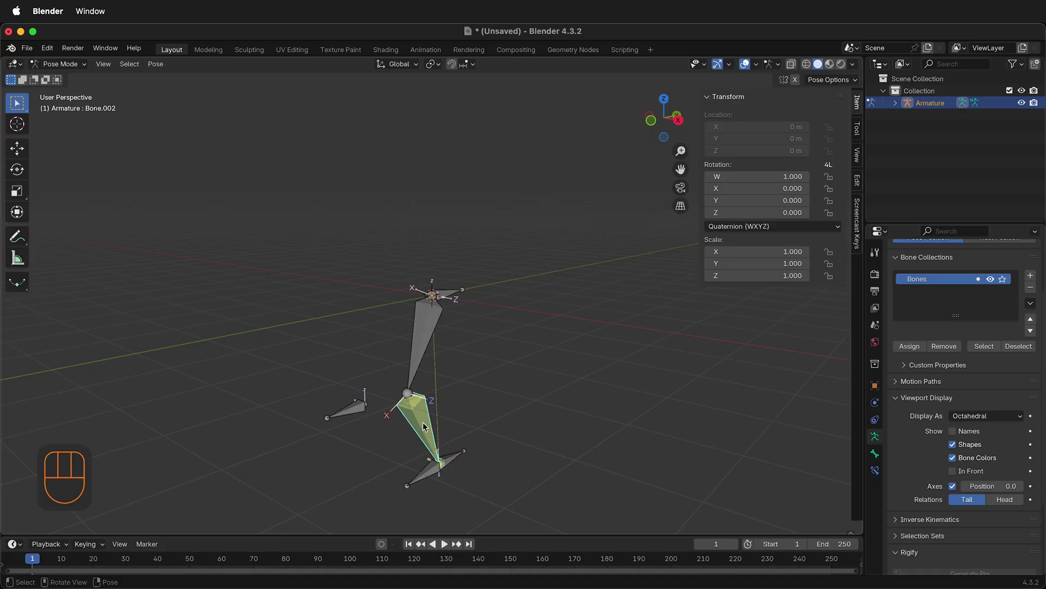
pyautogui.click(875, 470)
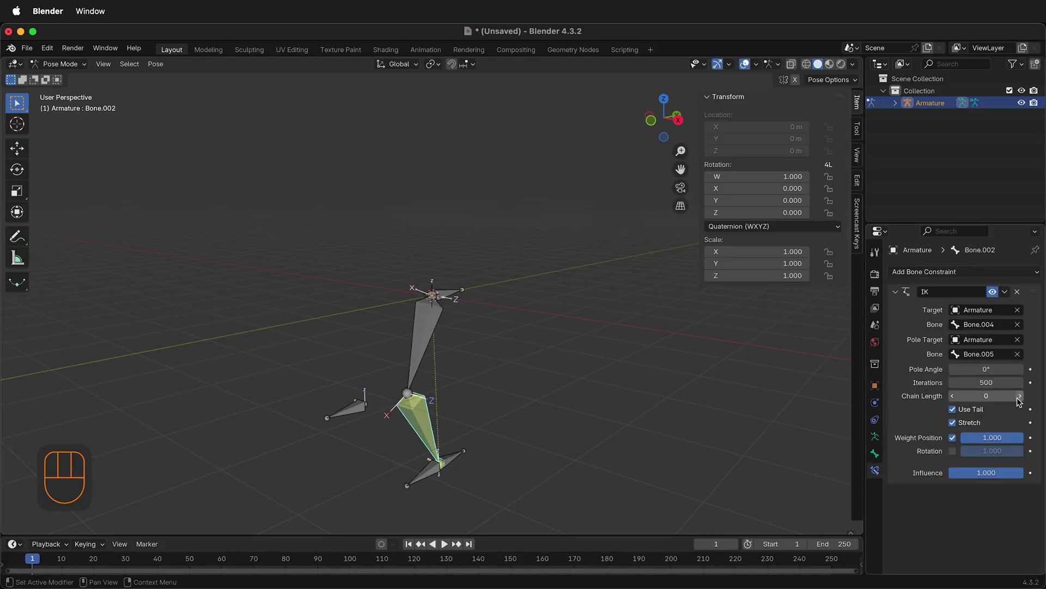
pyautogui.click(1019, 397)
pyautogui.click(1020, 397)
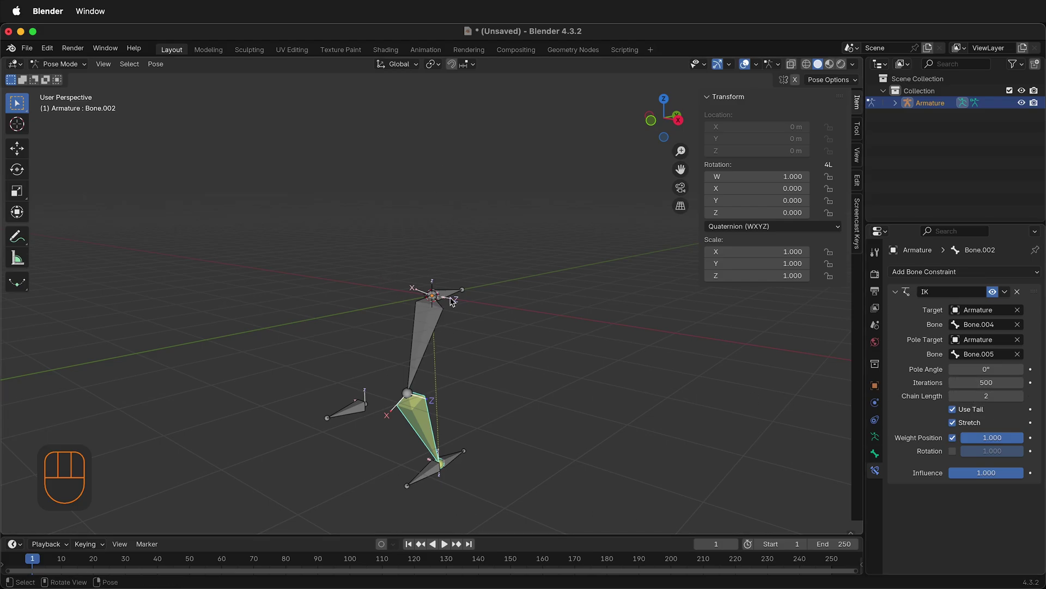
# Test-rotate foot controller Bone.004, undo it, and select foot bone Bone.003
pyautogui.click(455, 457)
pyautogui.press('r')
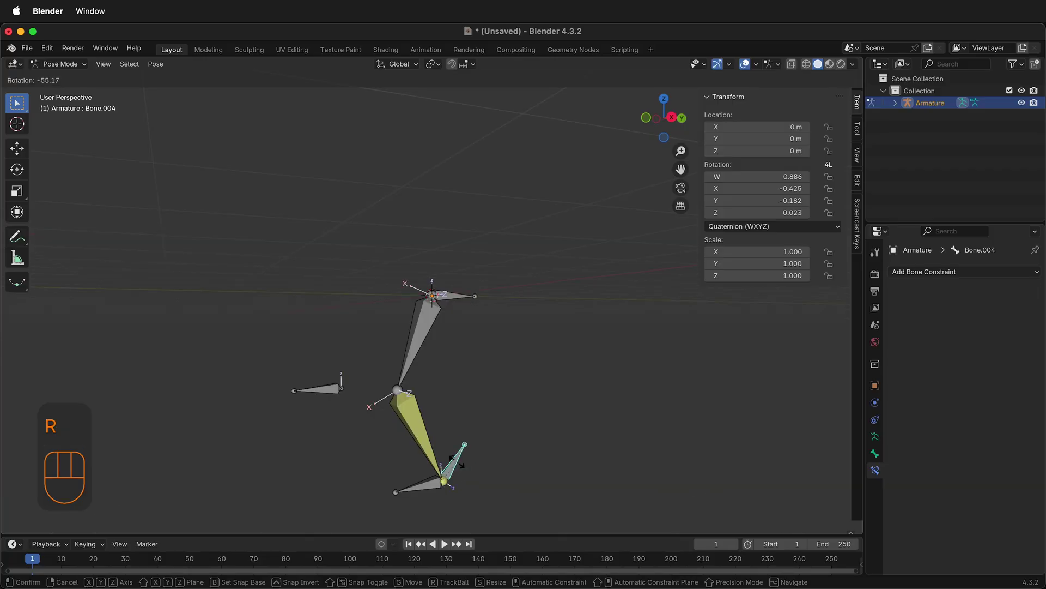
pyautogui.click(467, 487)
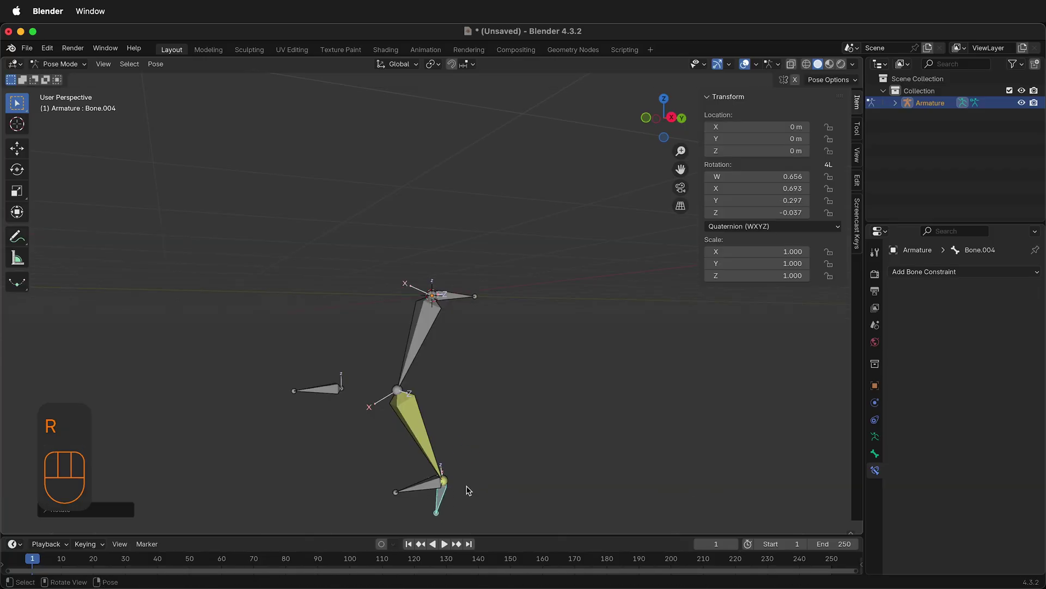
pyautogui.press('super+z')
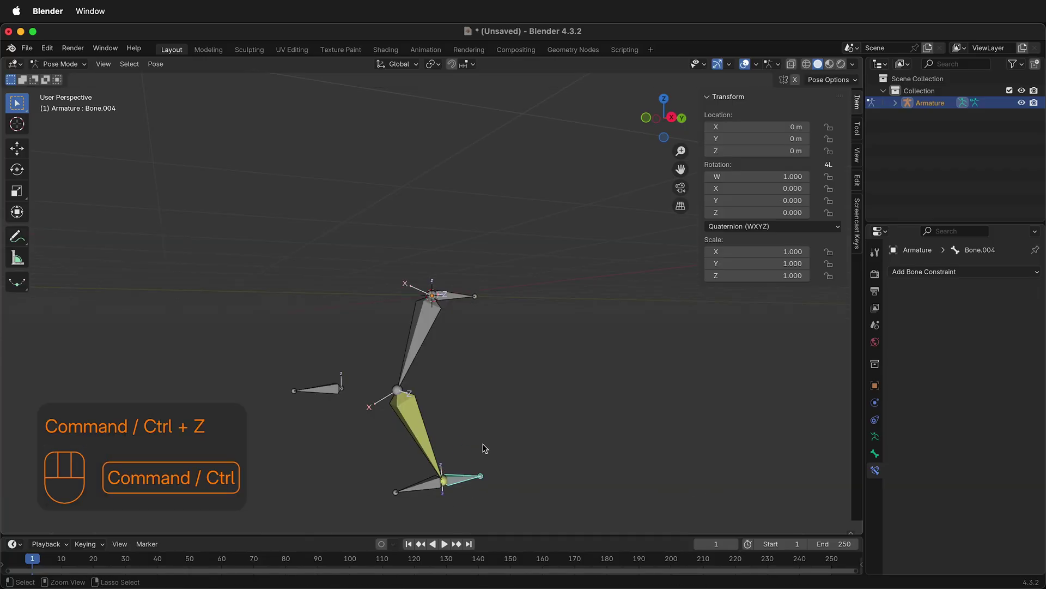
pyautogui.click(432, 489)
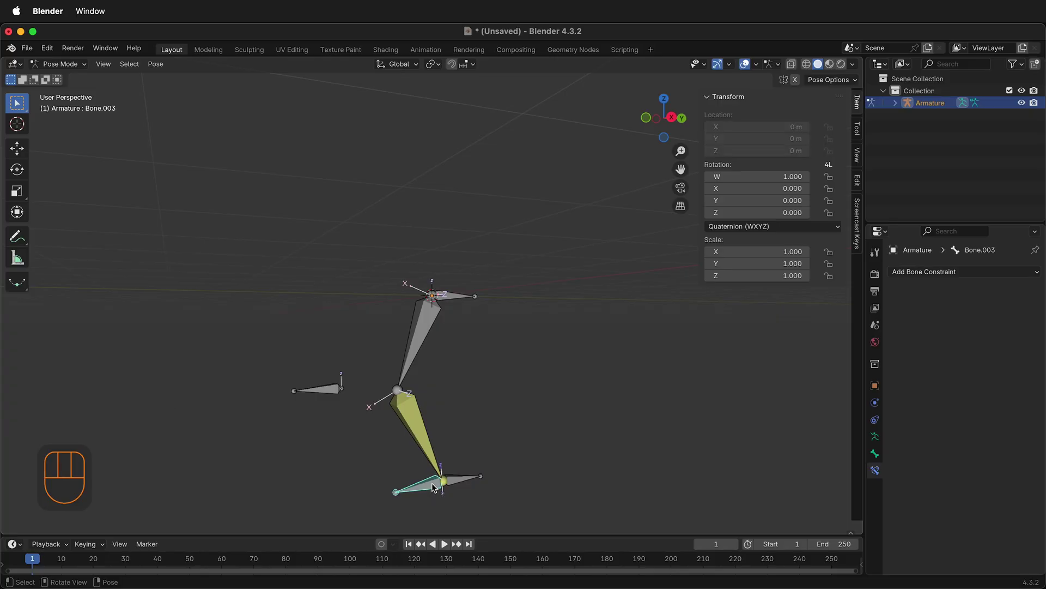
# In Edit Mode, clear Bone.003's parent with Alt+P, then return to Pose Mode
pyautogui.click(75, 64)
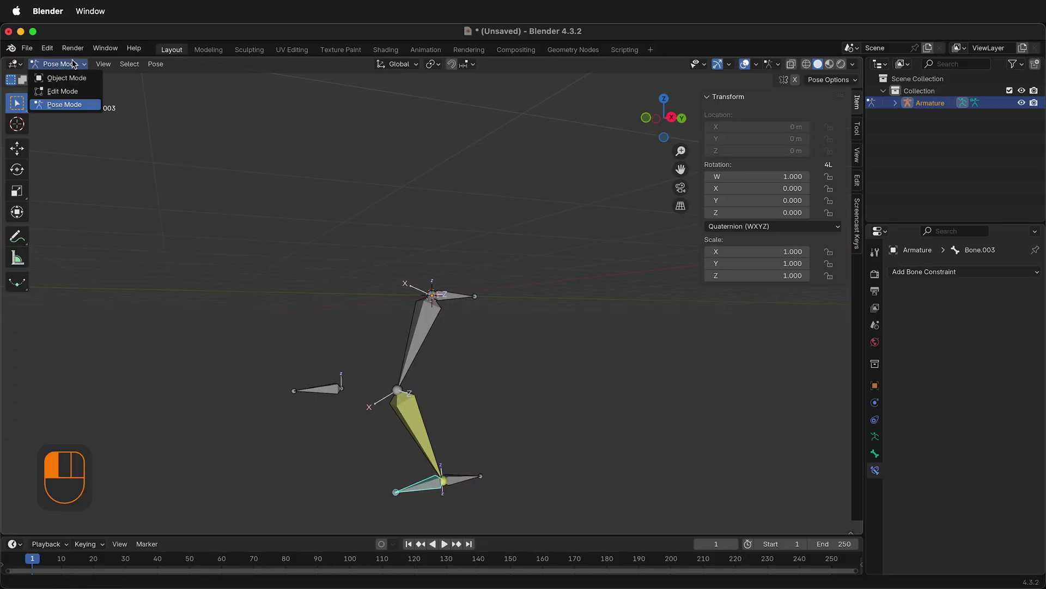
pyautogui.click(79, 92)
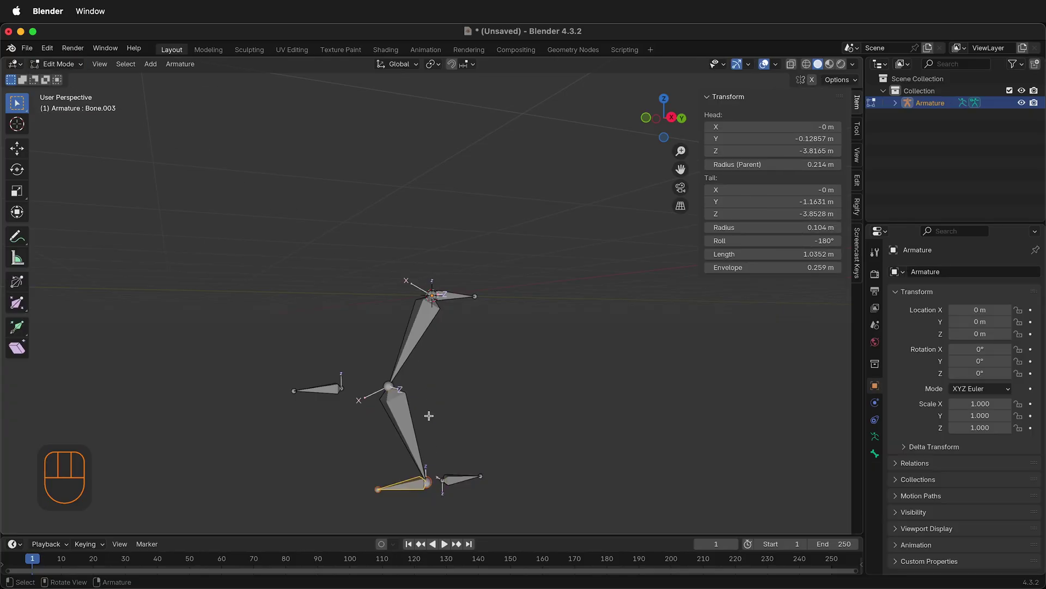
pyautogui.hotkey('alt', 'p')
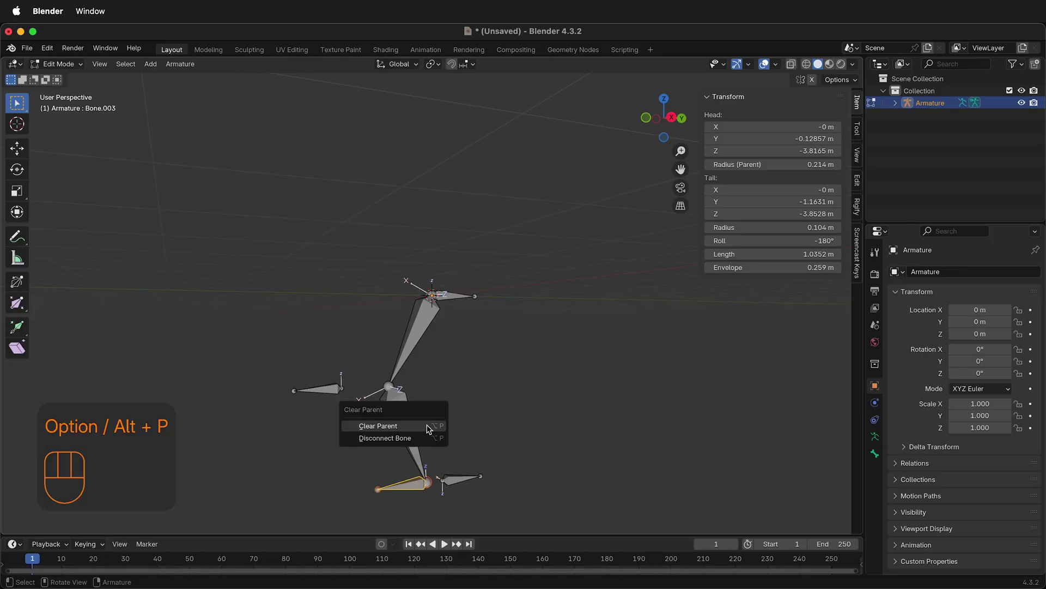
pyautogui.click(409, 429)
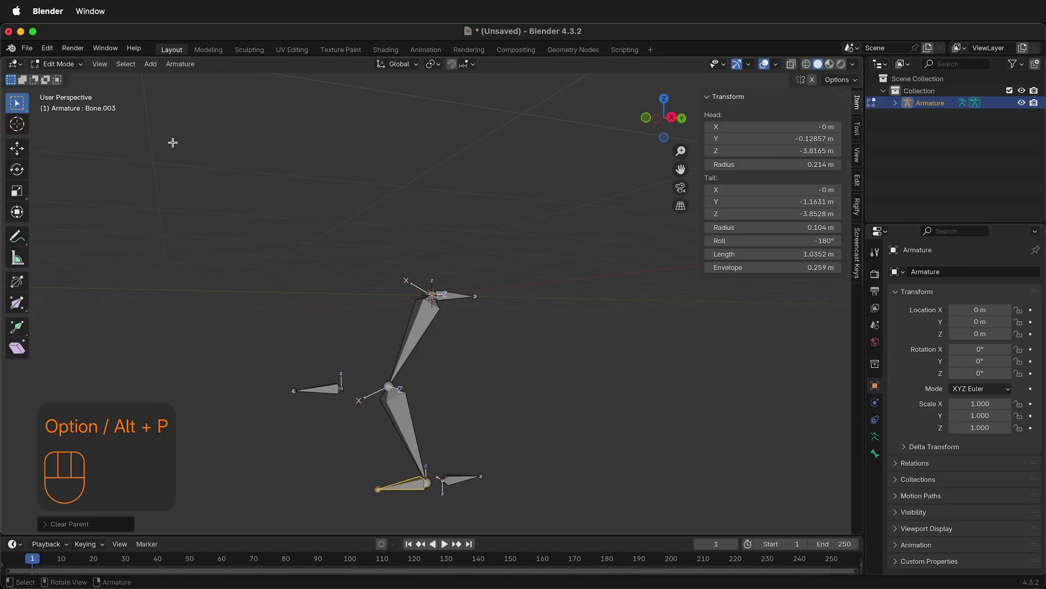
pyautogui.click(57, 64)
pyautogui.click(80, 106)
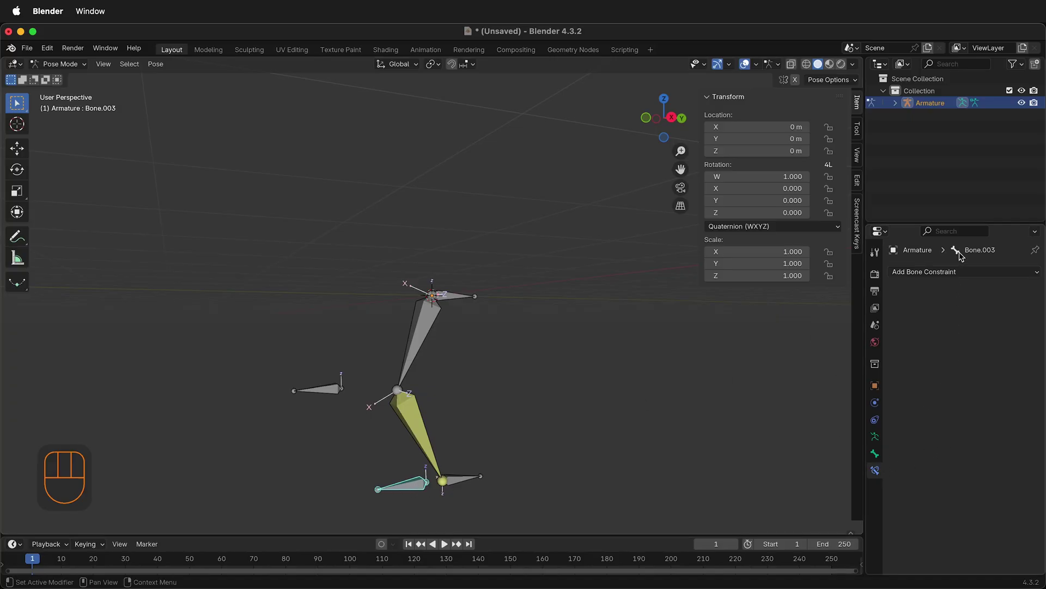
# Give Bone.003 a Copy Location constraint targeting Armature, bone Bone.002, Head/Tail 1.000
pyautogui.click(955, 272)
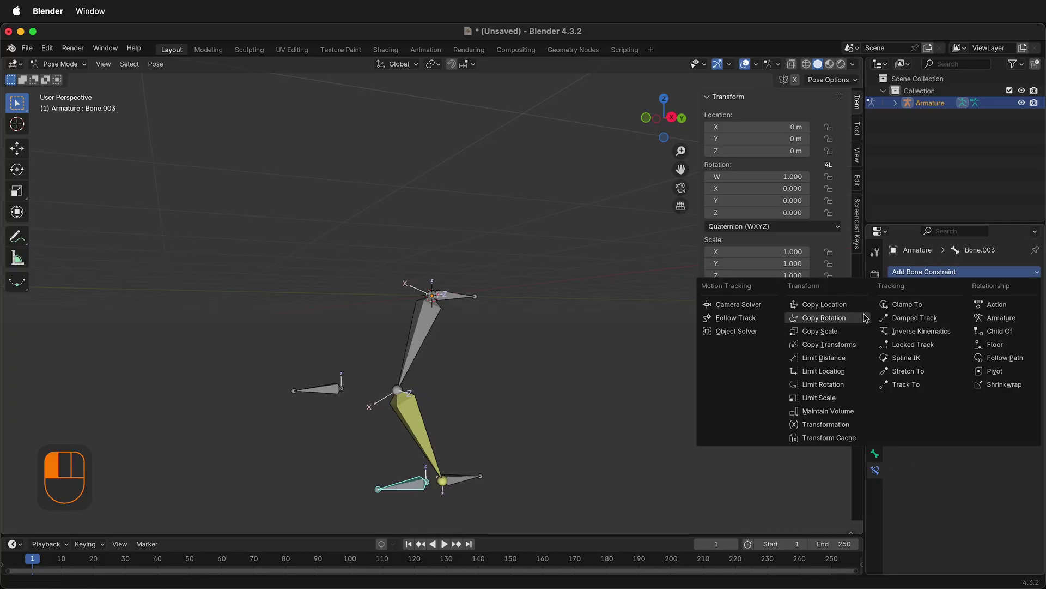
pyautogui.click(840, 304)
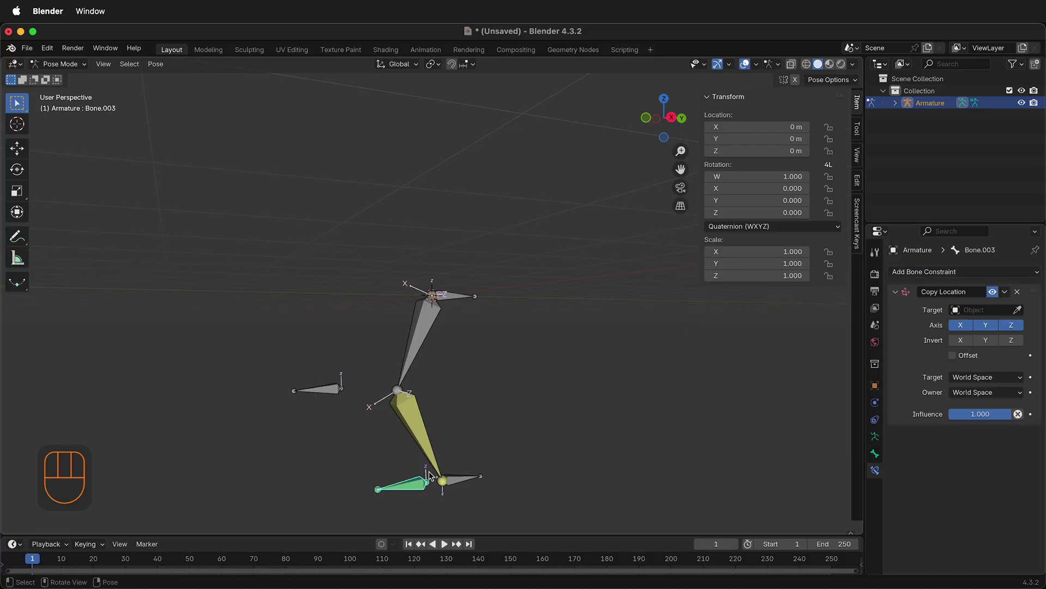
pyautogui.click(1017, 310)
pyautogui.click(408, 421)
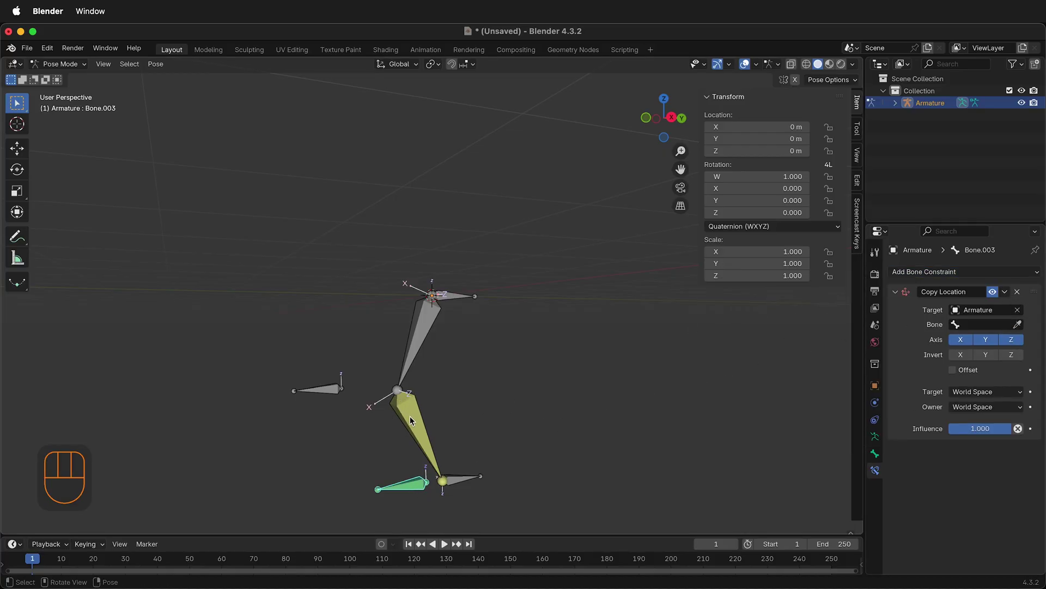
pyautogui.click(1017, 325)
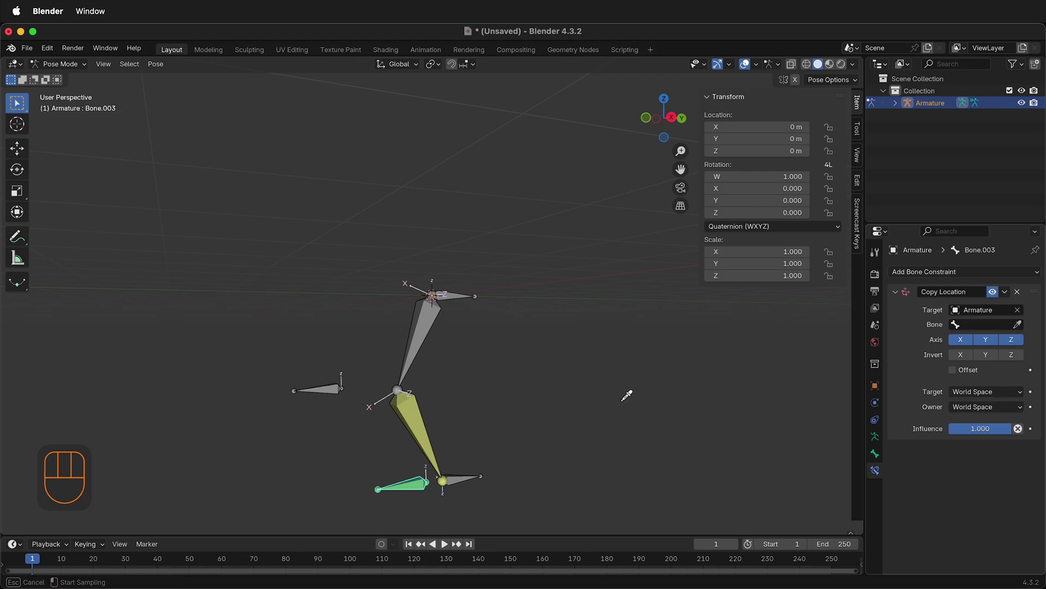
pyautogui.click(414, 415)
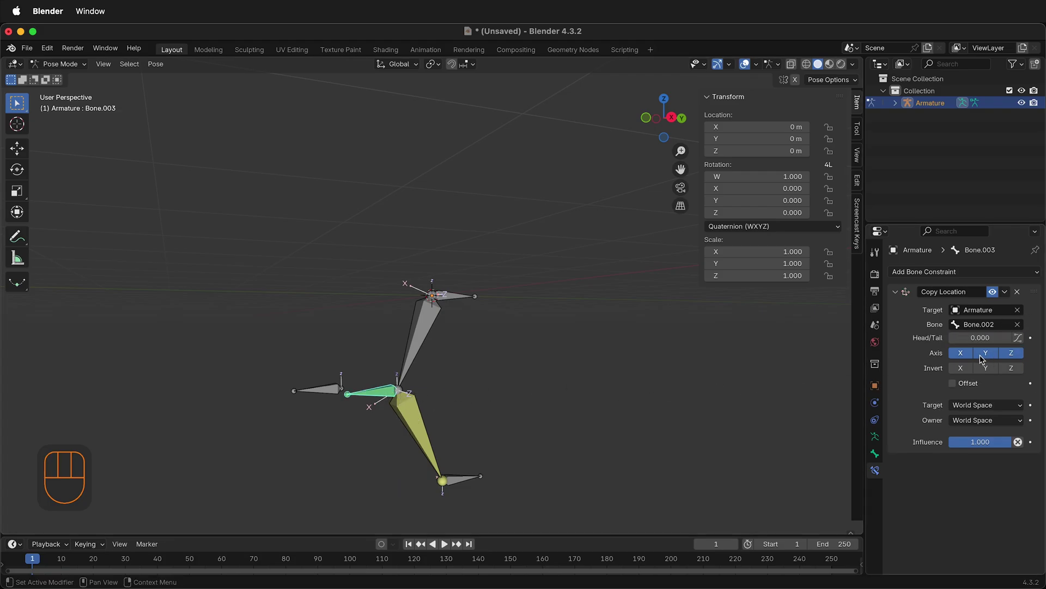
pyautogui.moveTo(960, 338); pyautogui.dragTo(1011, 337)
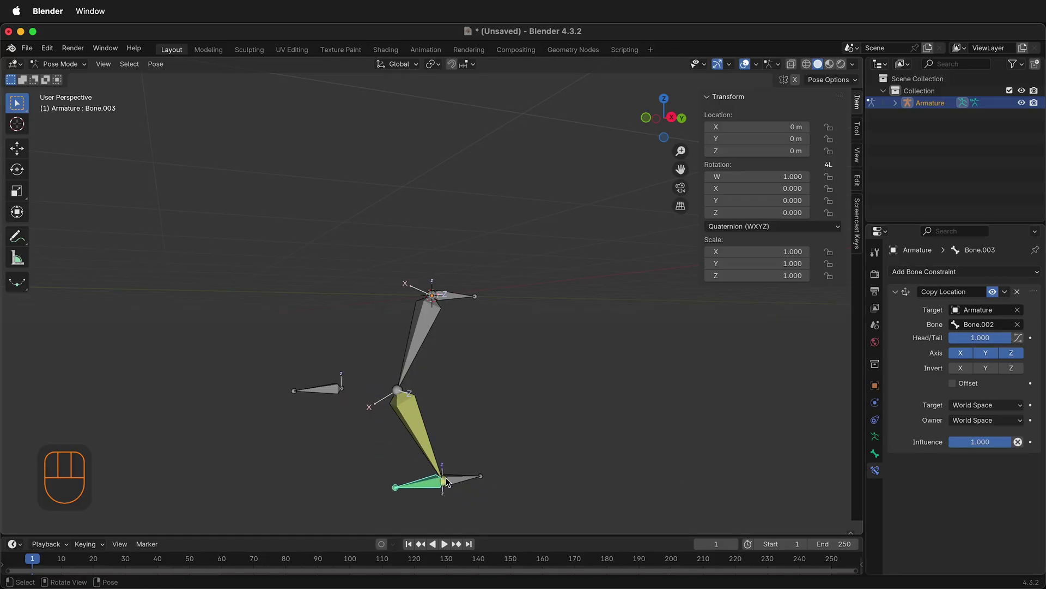
# In Edit Mode, parent foot bone Bone.003 to controller Bone.004 with Keep Offset
pyautogui.click(81, 64)
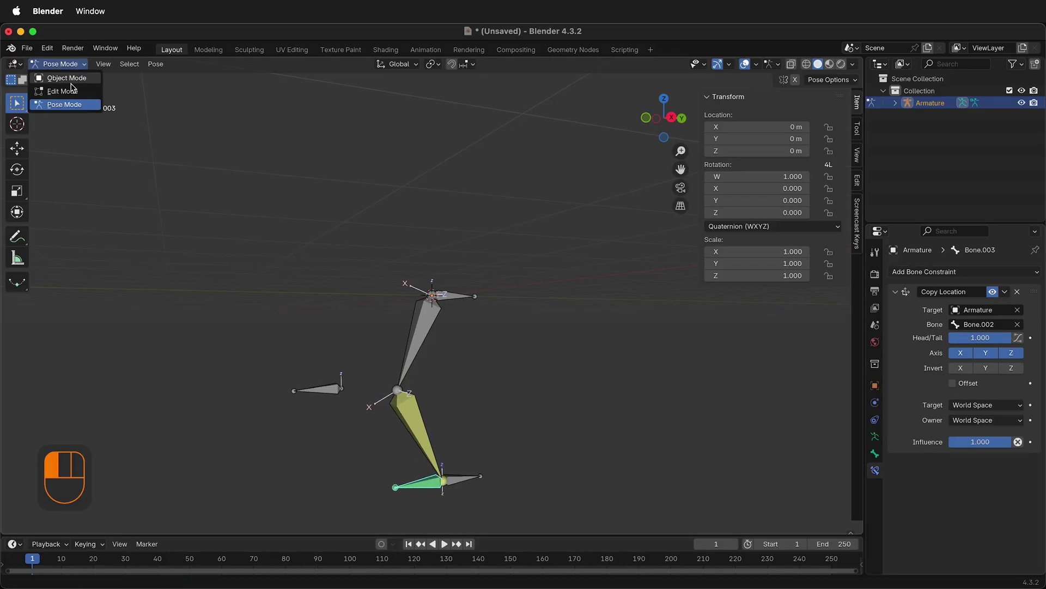
pyautogui.click(73, 90)
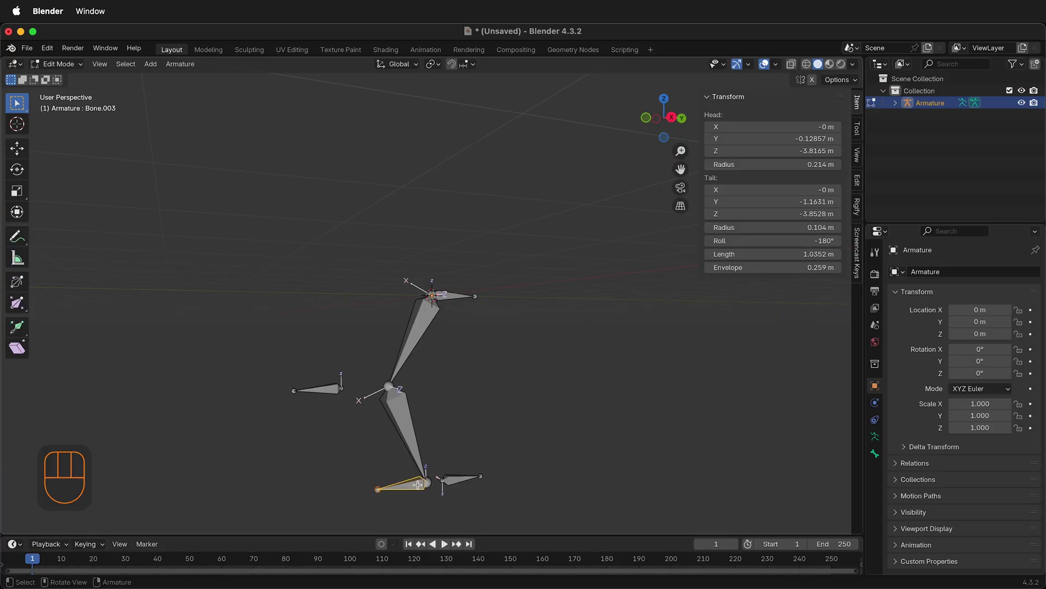
pyautogui.keyDown('shift'); pyautogui.click(457, 477); pyautogui.keyUp('shift')
pyautogui.hotkey('ctrl', 'p')
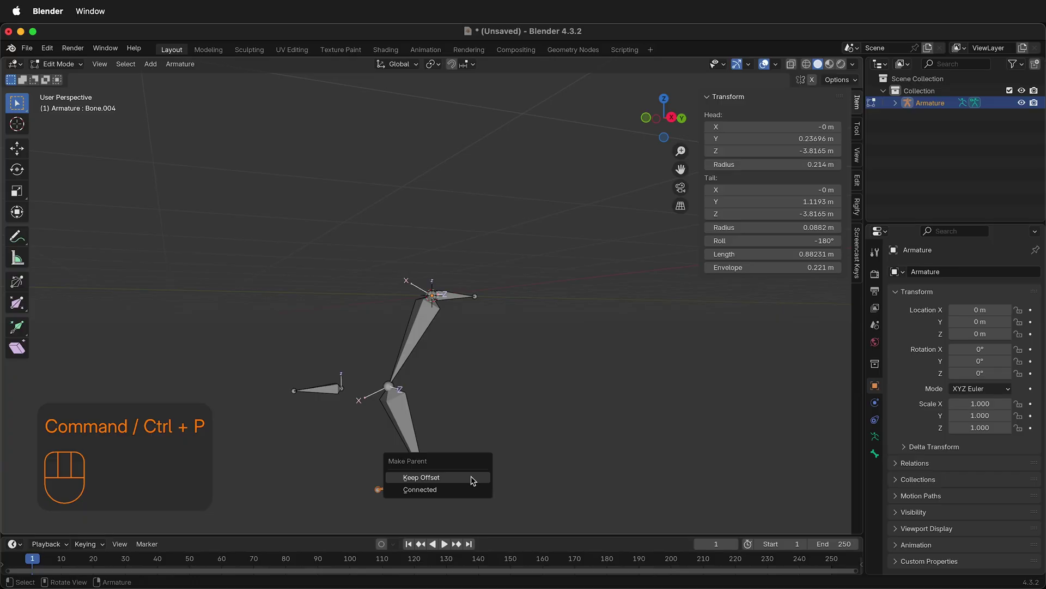
pyautogui.click(464, 477)
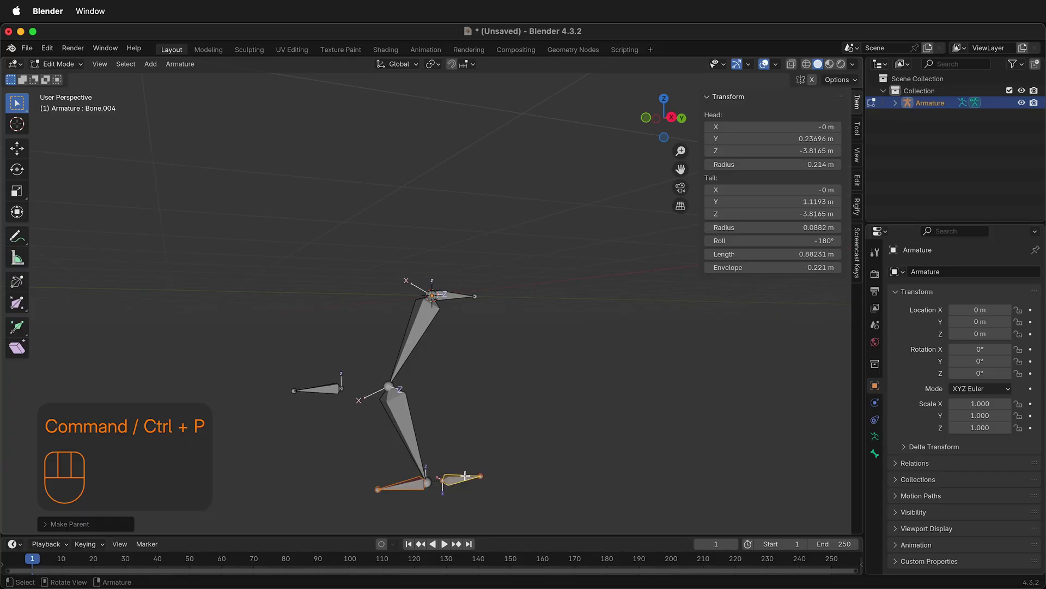
# Parent pole bone Bone.005 to controller Bone.004 with Keep Offset
pyautogui.click(323, 389)
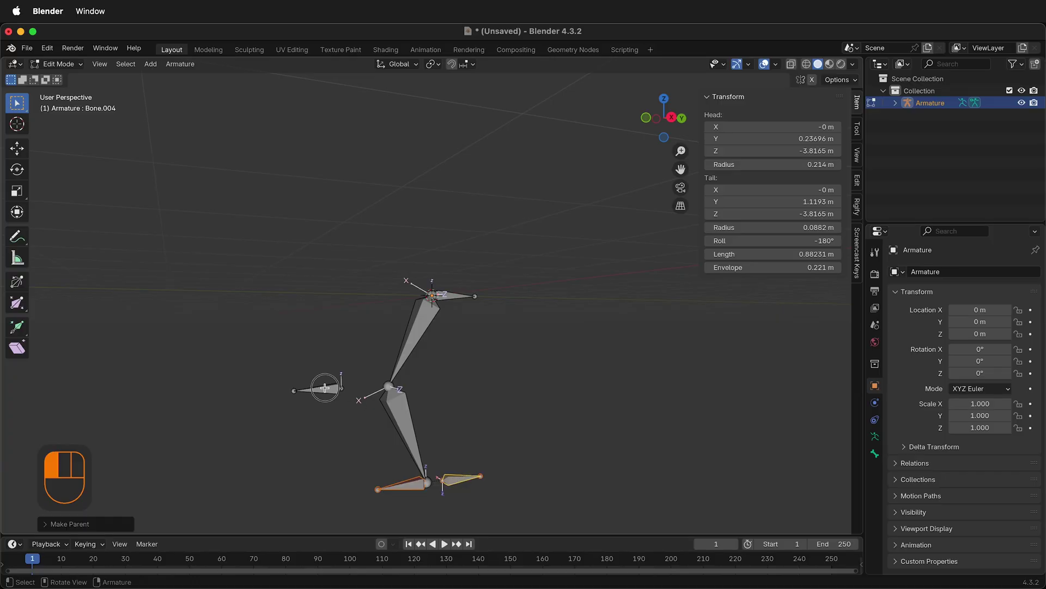
pyautogui.press('shift')
pyautogui.keyDown('shift'); pyautogui.click(452, 481); pyautogui.keyUp('shift')
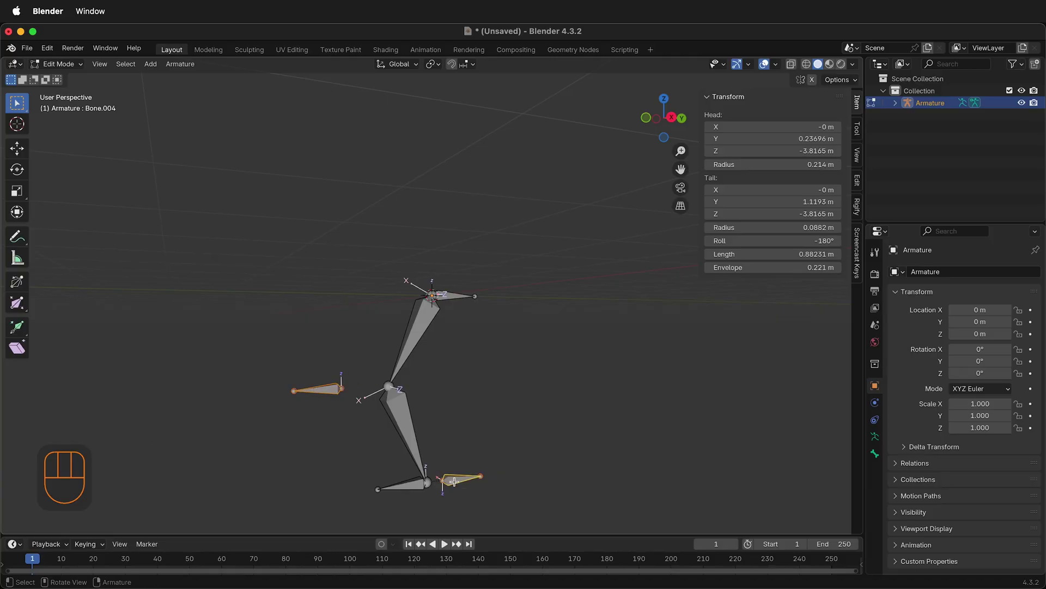
pyautogui.hotkey('ctrl', 'p')
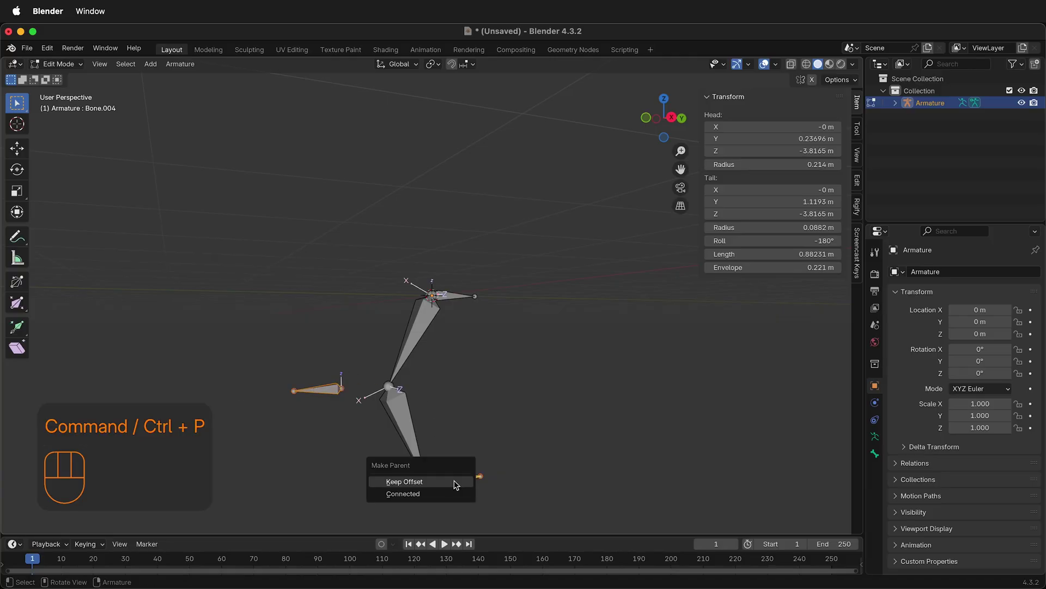
pyautogui.click(457, 484)
# Back in Pose Mode, move and rotate controller Bone.004 to bend the IK leg
pyautogui.click(62, 65)
pyautogui.click(54, 103)
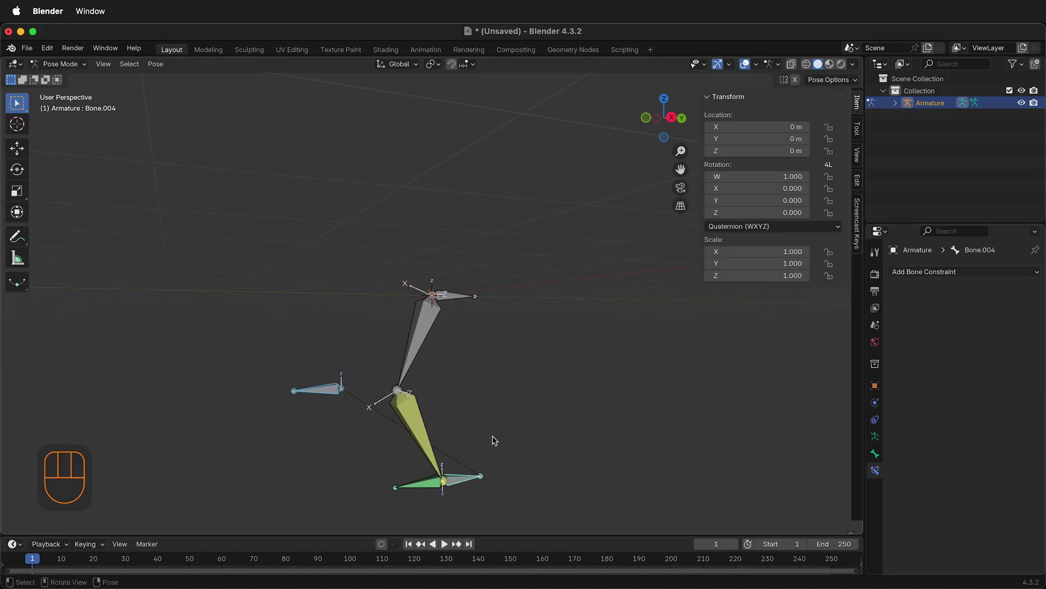
pyautogui.press('g')
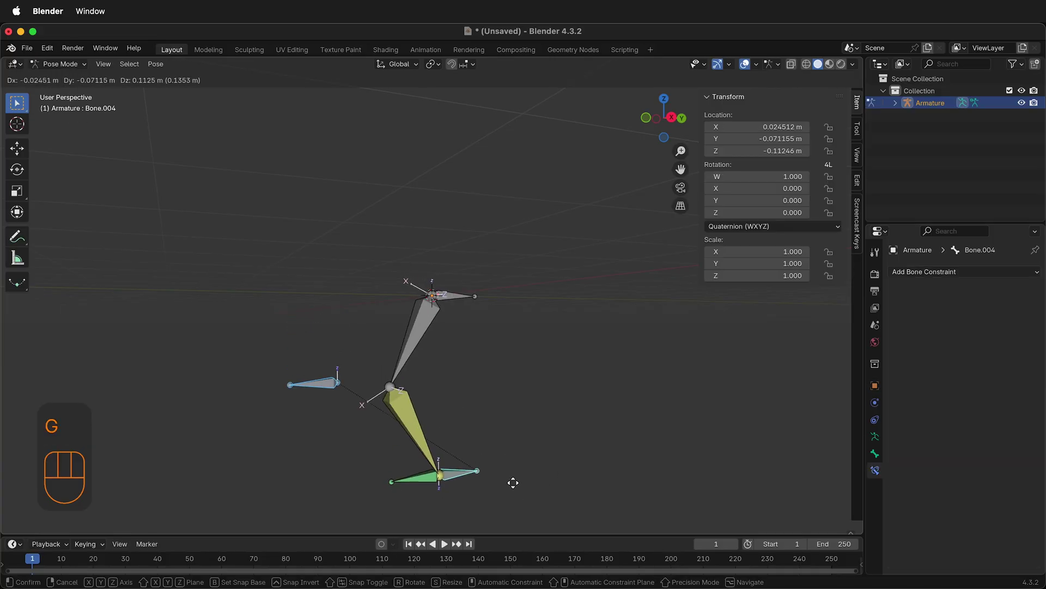
pyautogui.click(512, 483)
pyautogui.press('r')
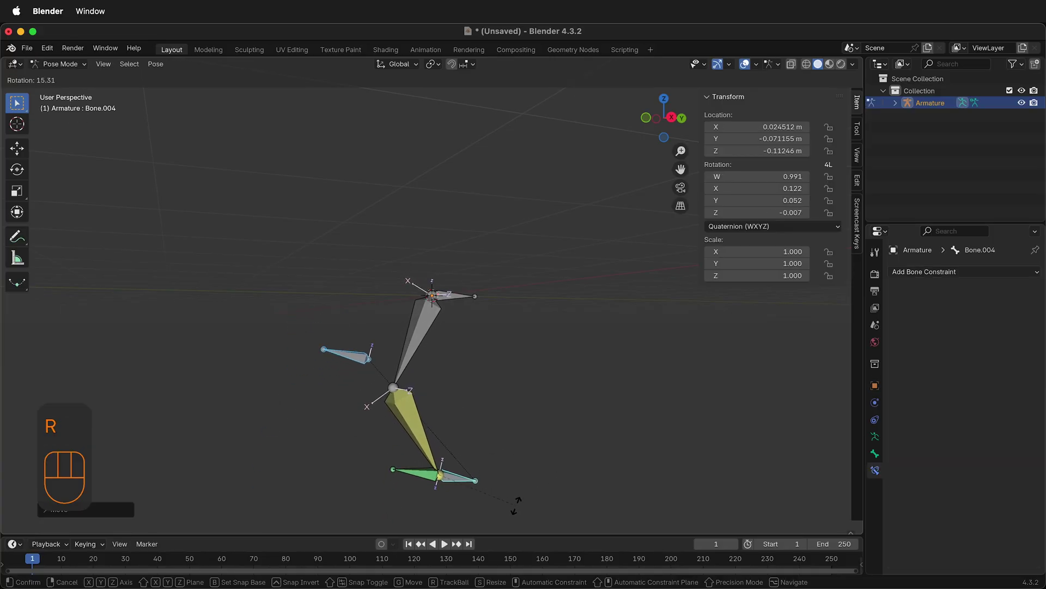
pyautogui.click(518, 456)
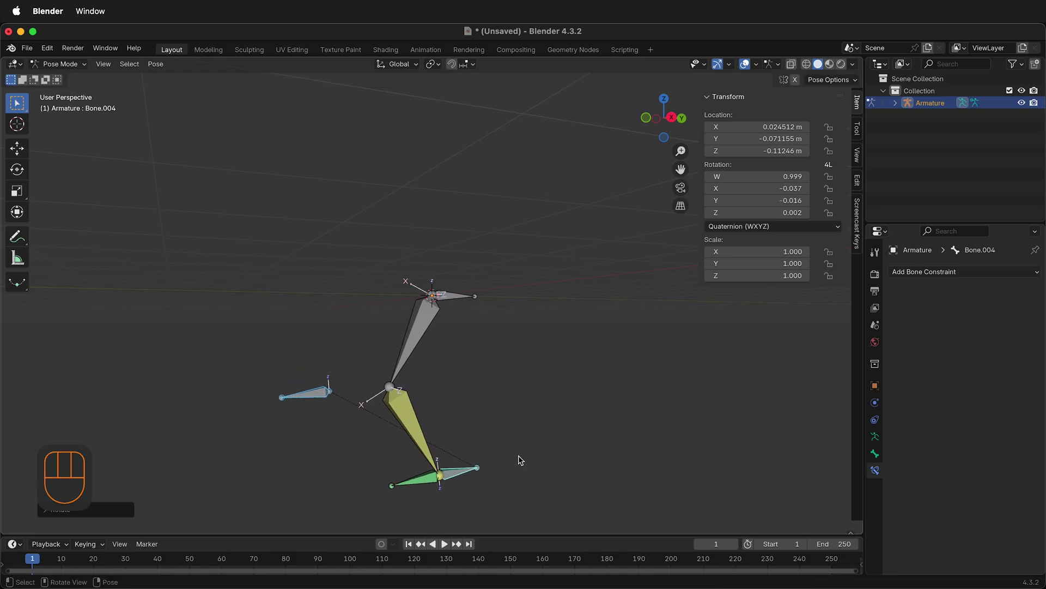
pyautogui.press('r')
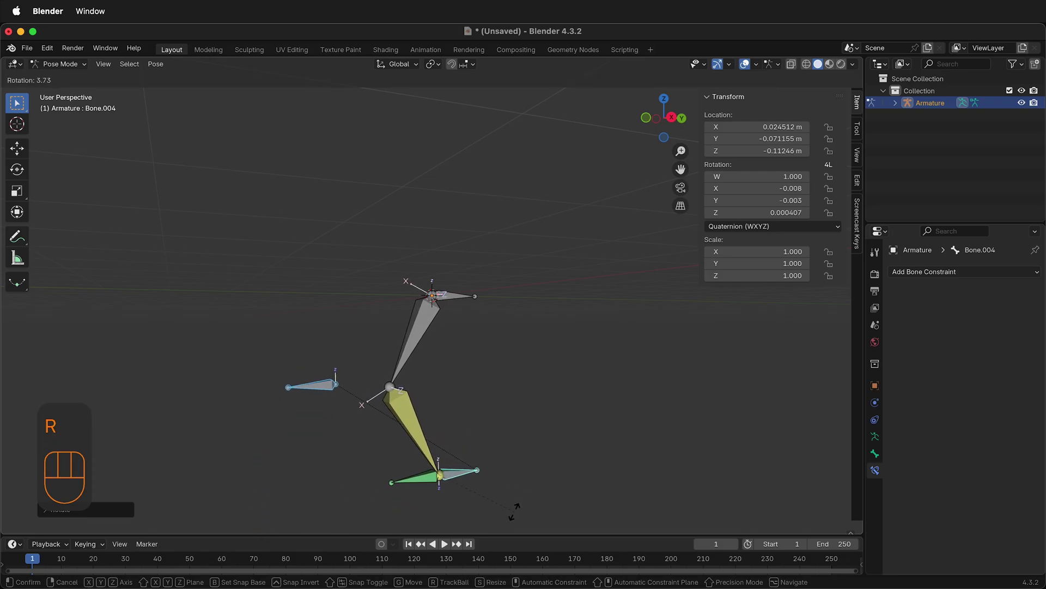
pyautogui.press('g')
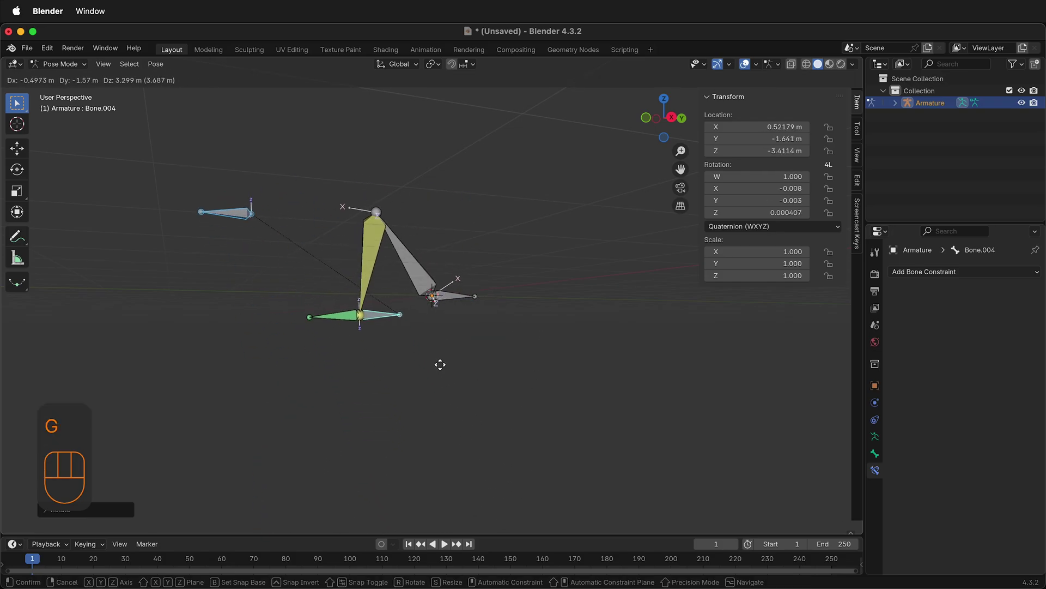